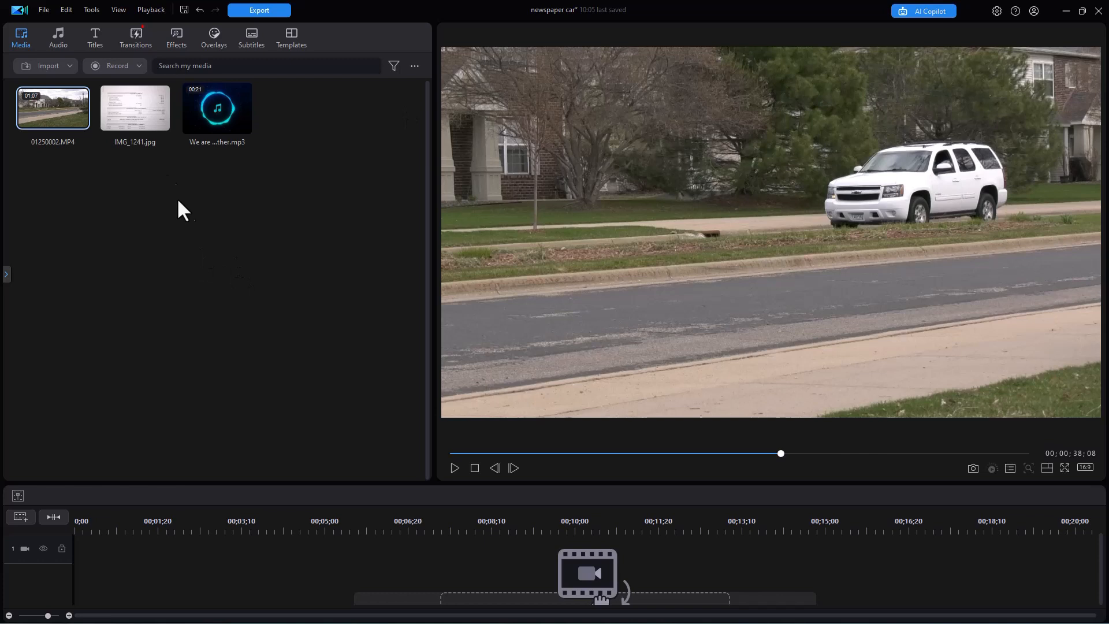
Step: Place IMG_1241.jpg at the start of video track 1 and open its advanced overlay editing with the preview zoom at 75%
left_click_drag(138, 113, 185, 543)
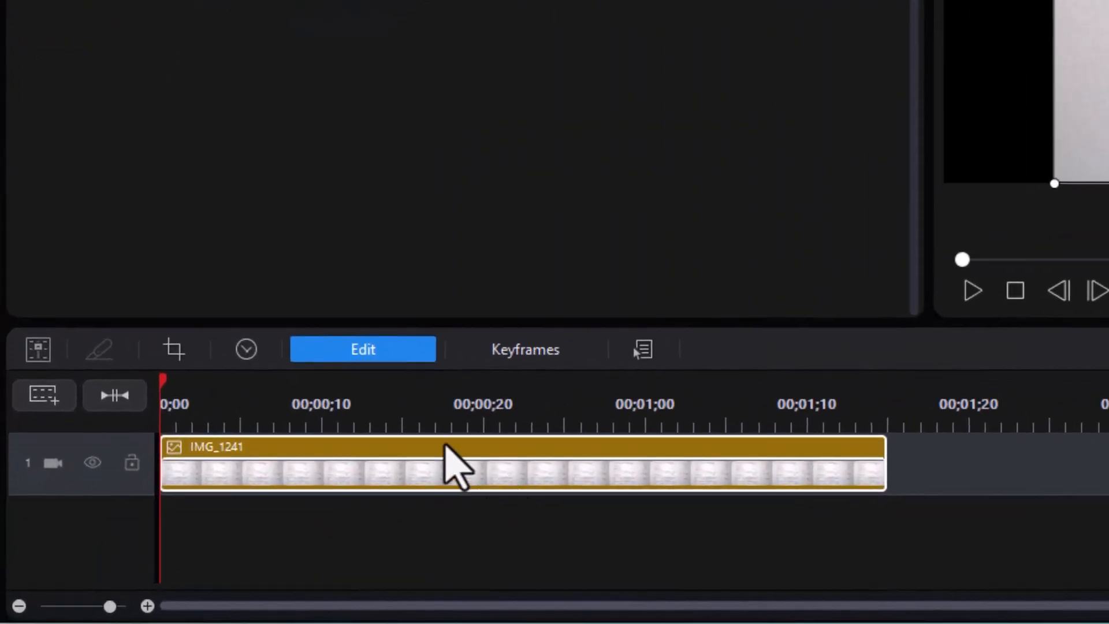
left_click(381, 350)
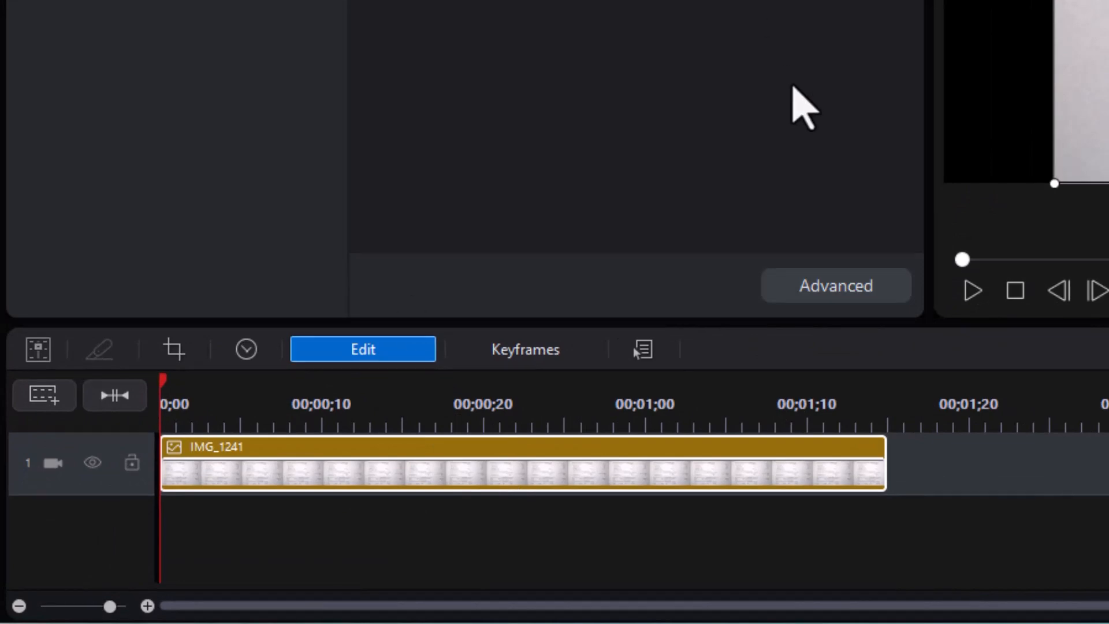
left_click(849, 301)
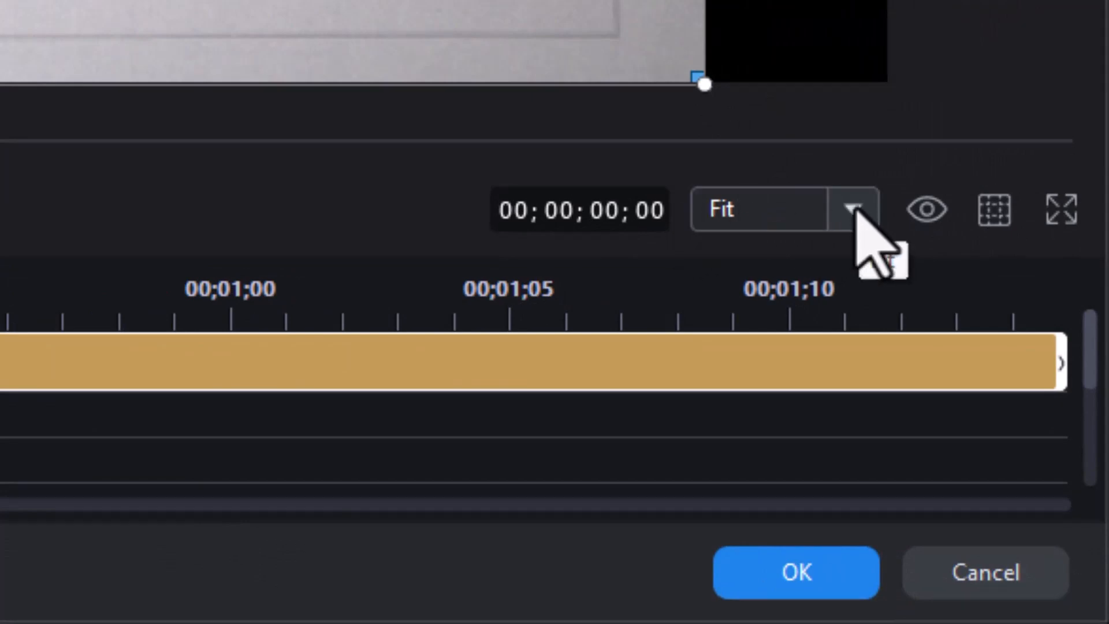
left_click(854, 210)
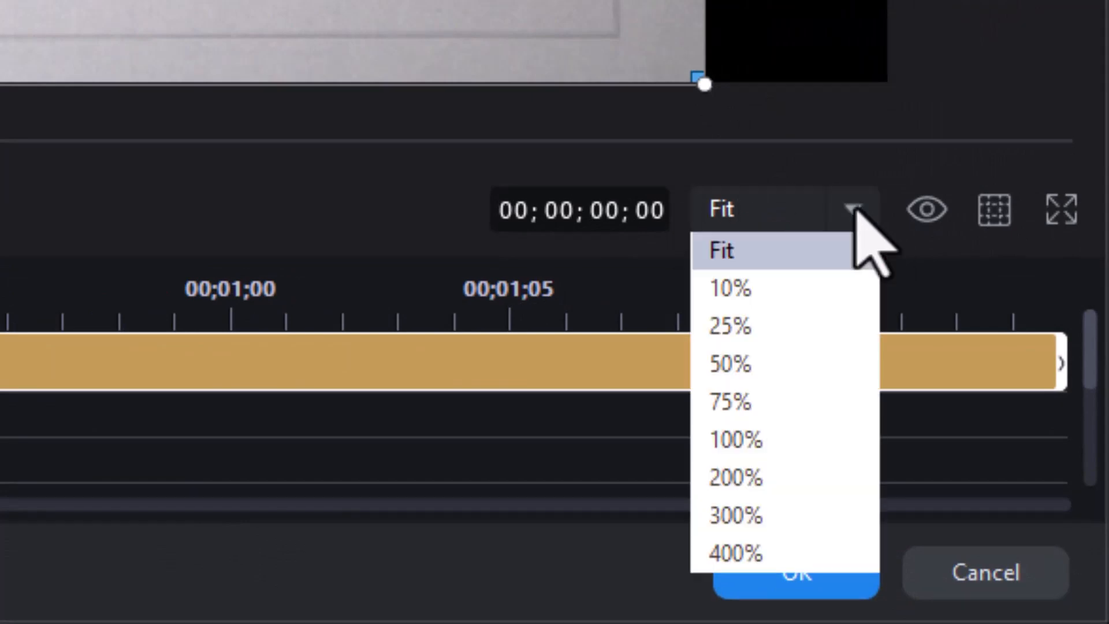
left_click(774, 402)
Step: Reposition the document image over the black frame and enlarge it until it extends past all the frame's edges
left_click_drag(410, 254, 906, 446)
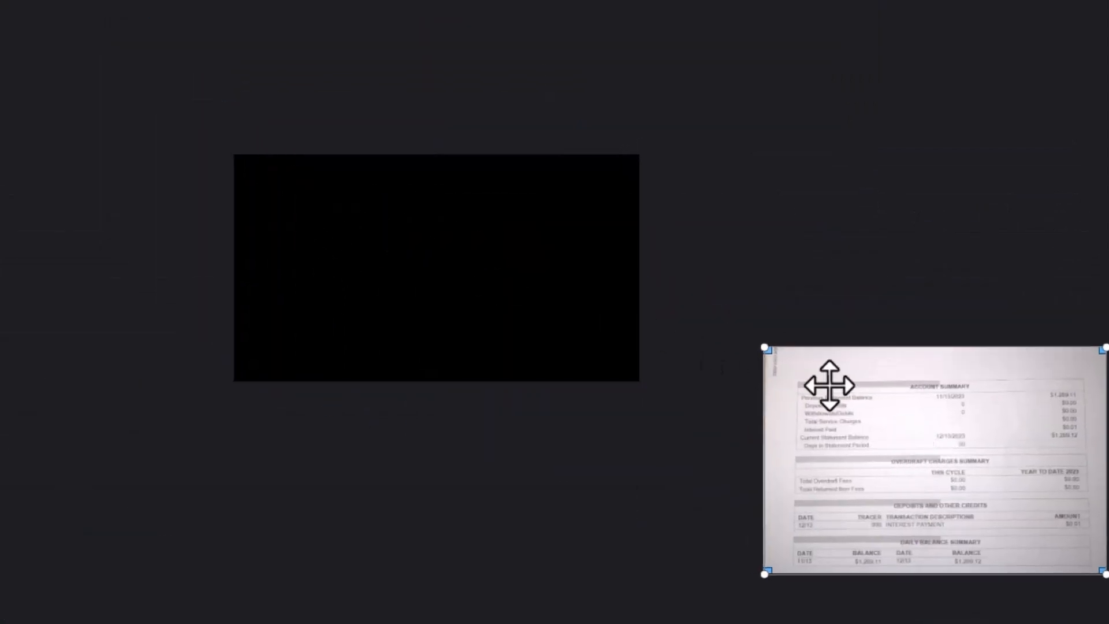
left_click_drag(901, 426, 325, 251)
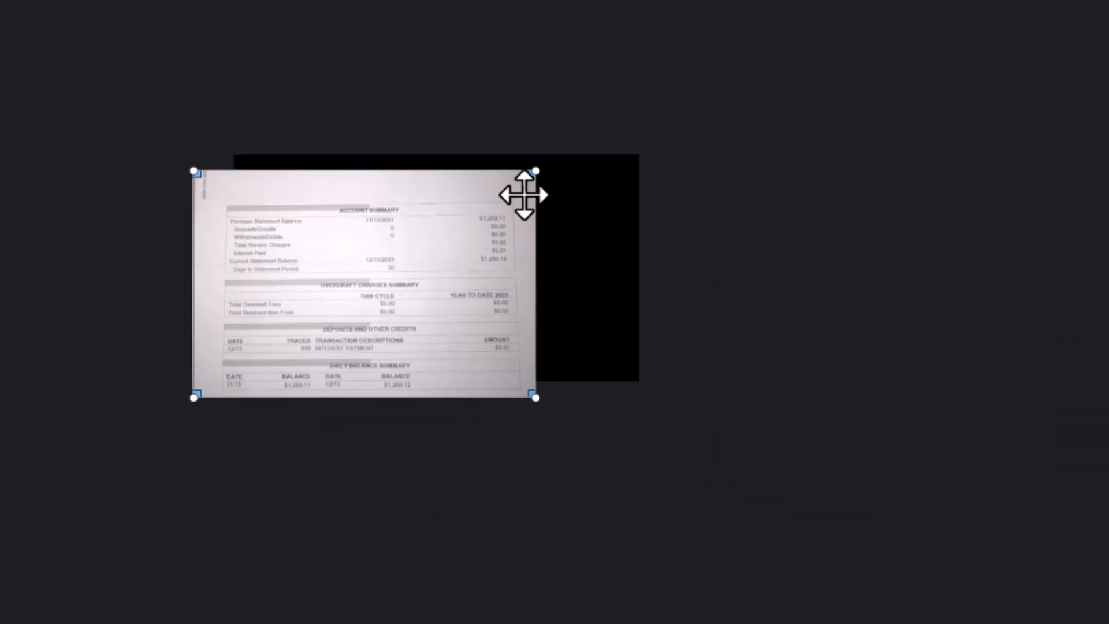
left_click_drag(535, 172, 684, 73)
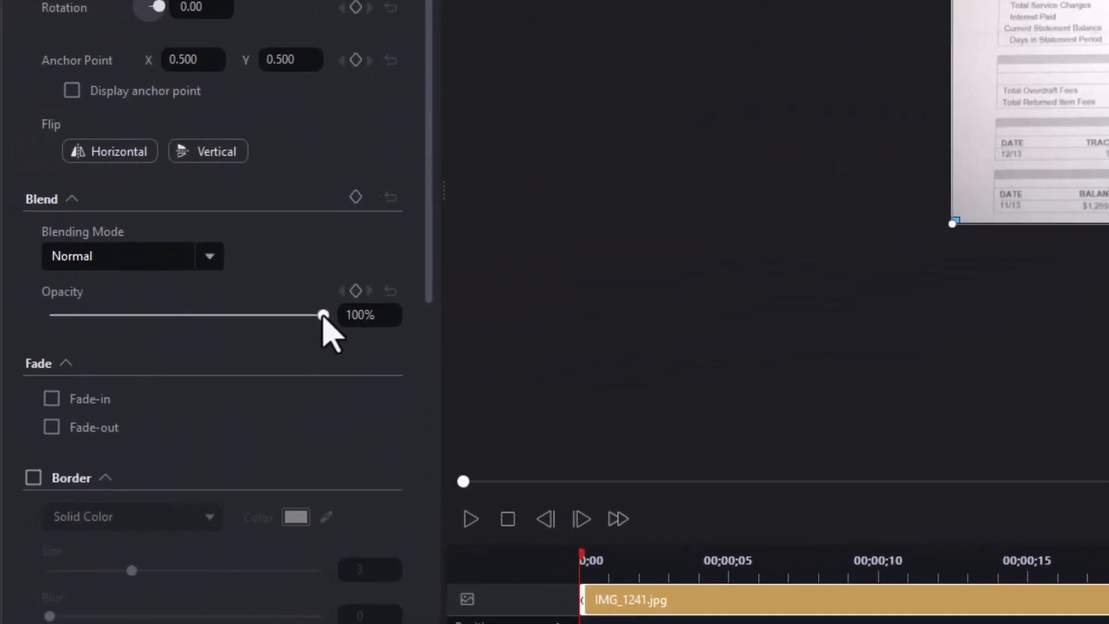
Step: Lower the image's opacity to 53%, stretch its right-hand corners outward for a perspective look, and resize and reposition it to cover the frame
left_click_drag(323, 315, 225, 315)
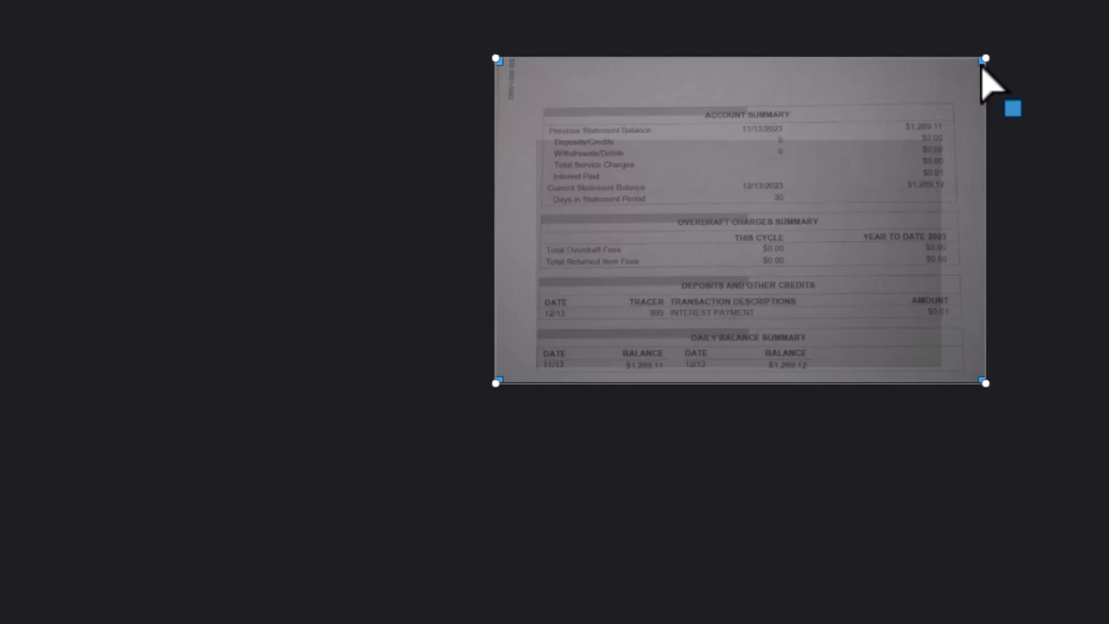
left_click_drag(983, 65, 977, 0)
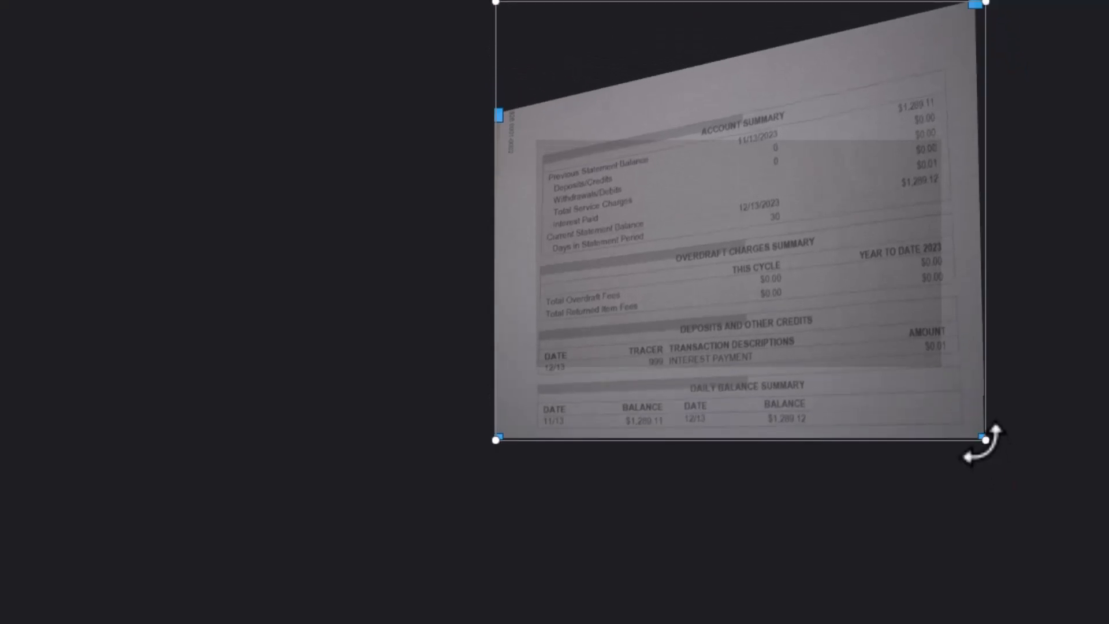
left_click_drag(985, 442, 985, 565)
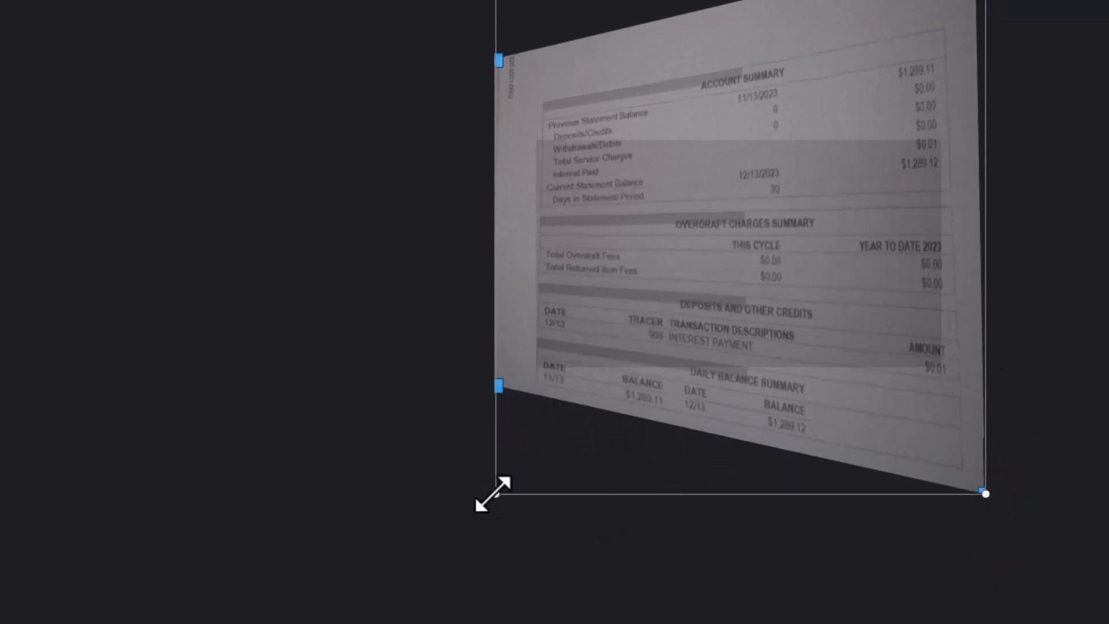
left_click_drag(497, 494, 539, 439)
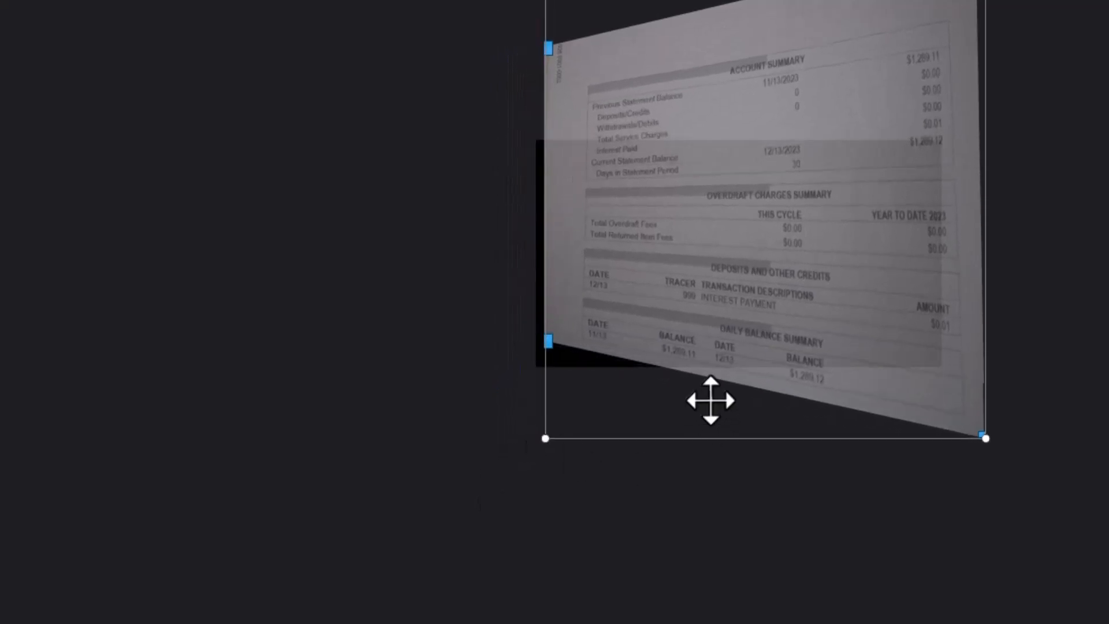
left_click_drag(708, 401, 676, 442)
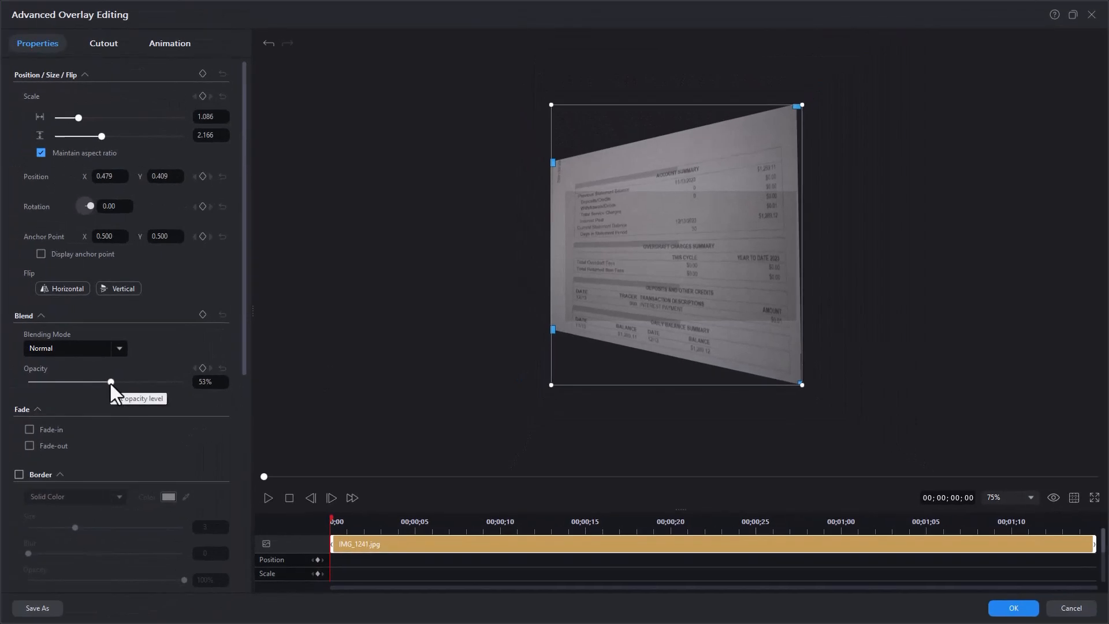
Step: Restore the image's opacity to 100%, apply the overlay edits, and set the IMG_1241 clip's duration to 00;00;11;00
left_click_drag(114, 382, 201, 399)
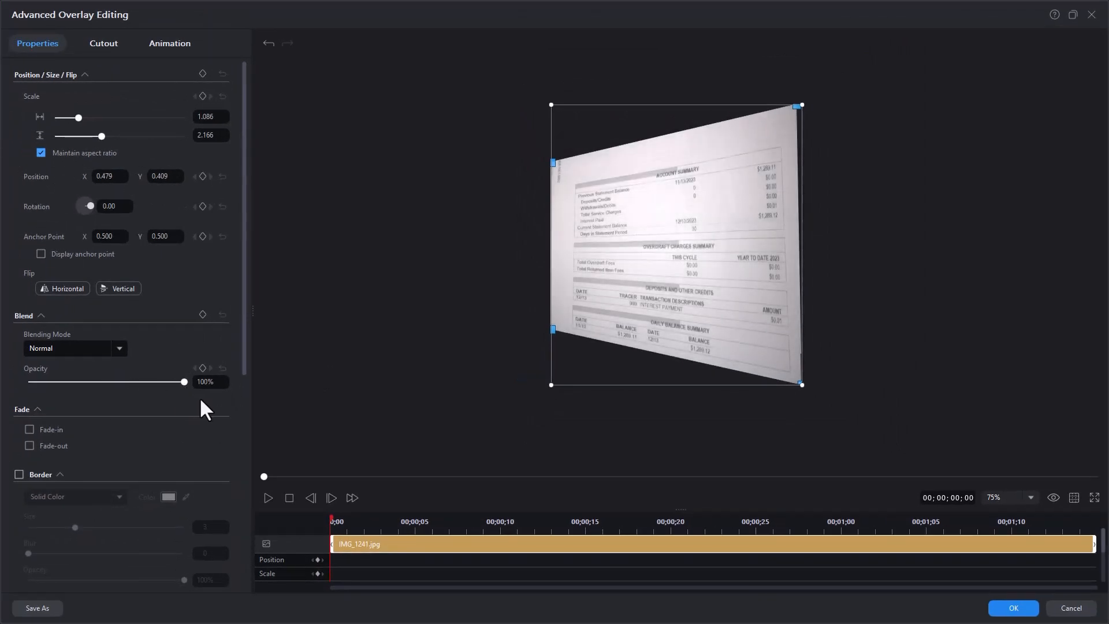
left_click(1008, 608)
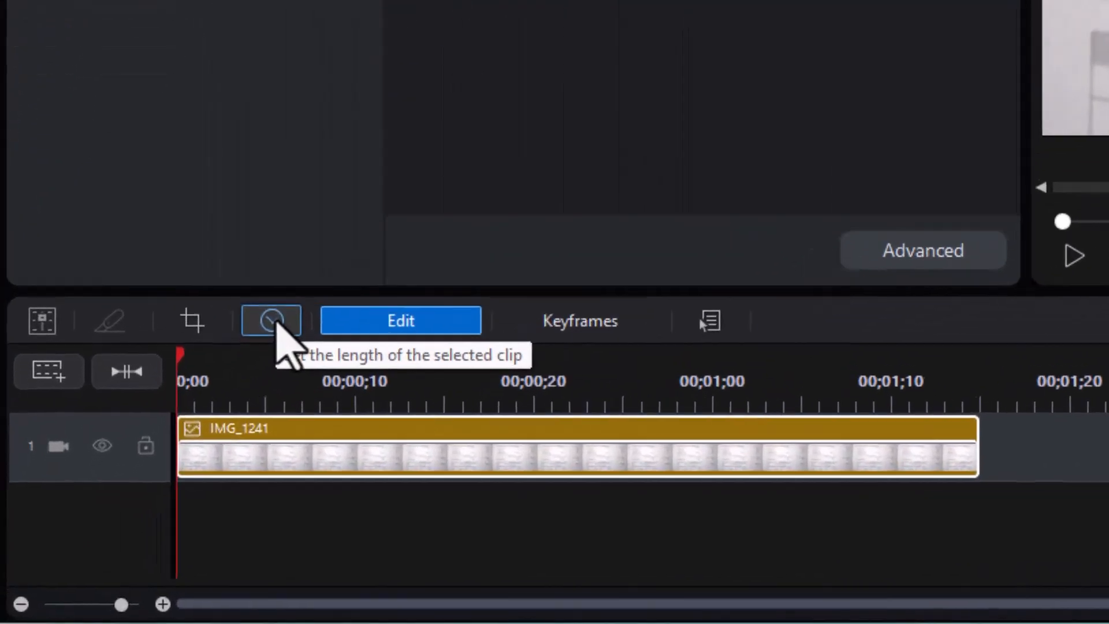
left_click(271, 321)
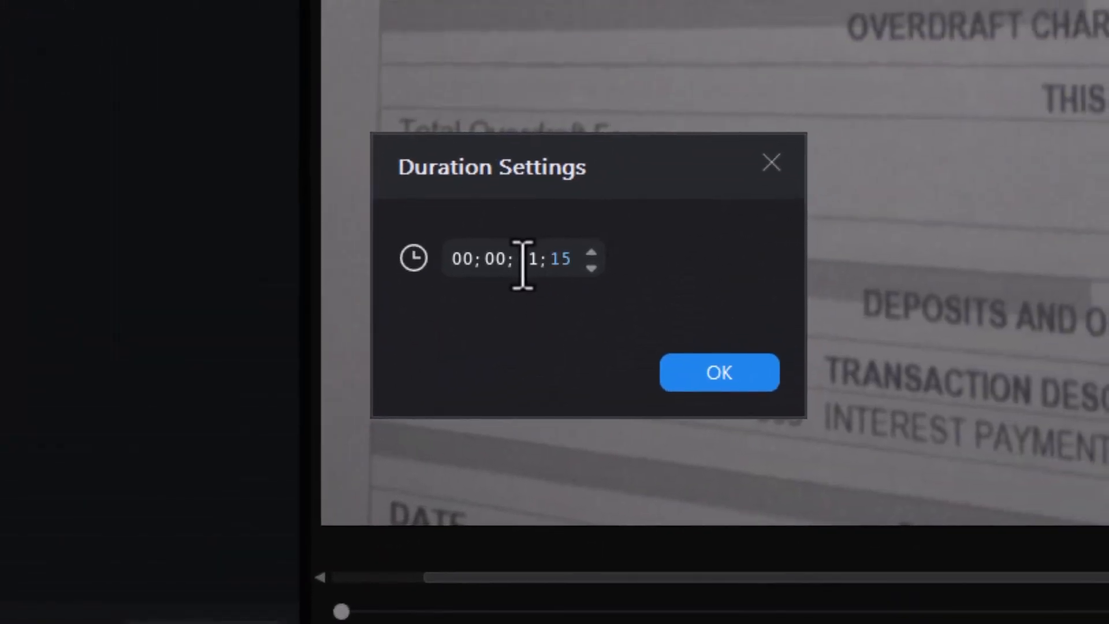
type("00")
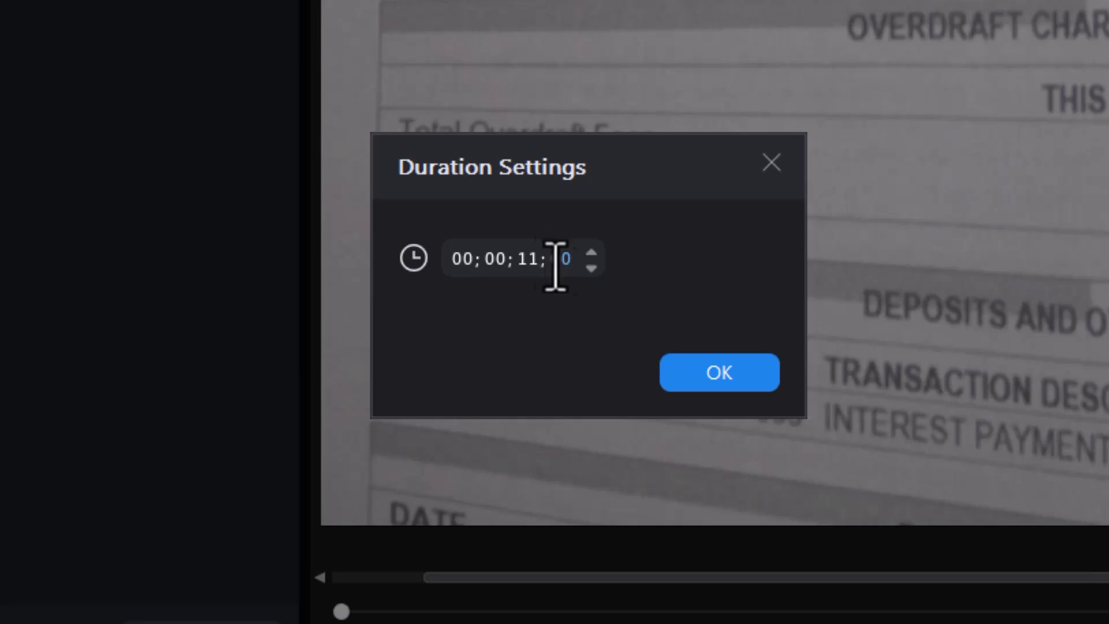
left_click(721, 374)
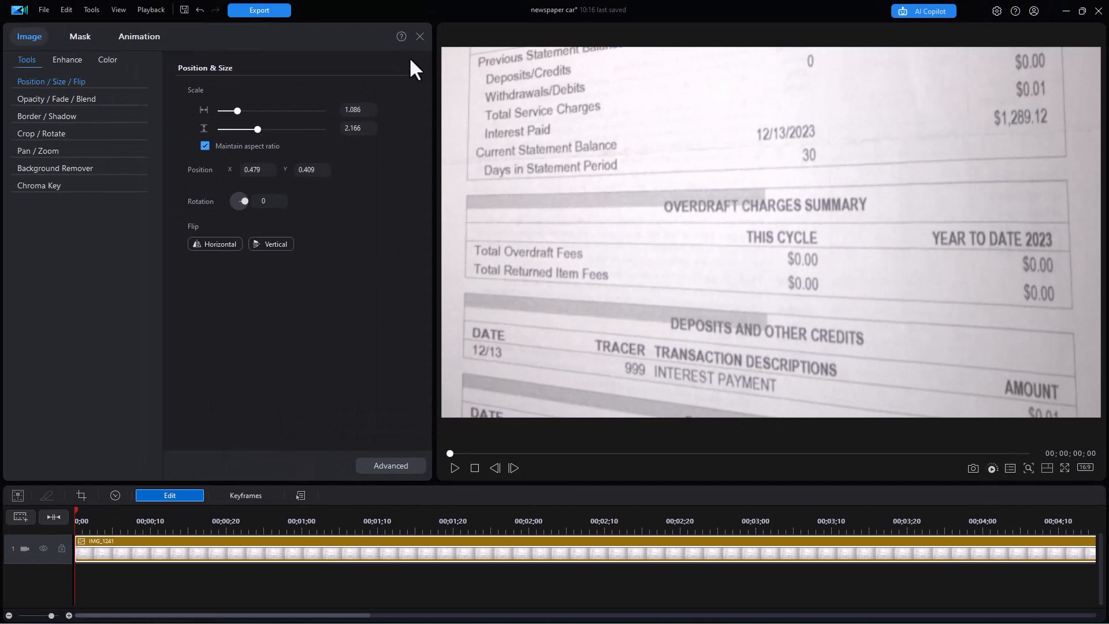
Step: Place 01250002.MP4 at the start of video track 2 and split it at 00;00;37;03, where the white car comes into view
left_click(419, 35)
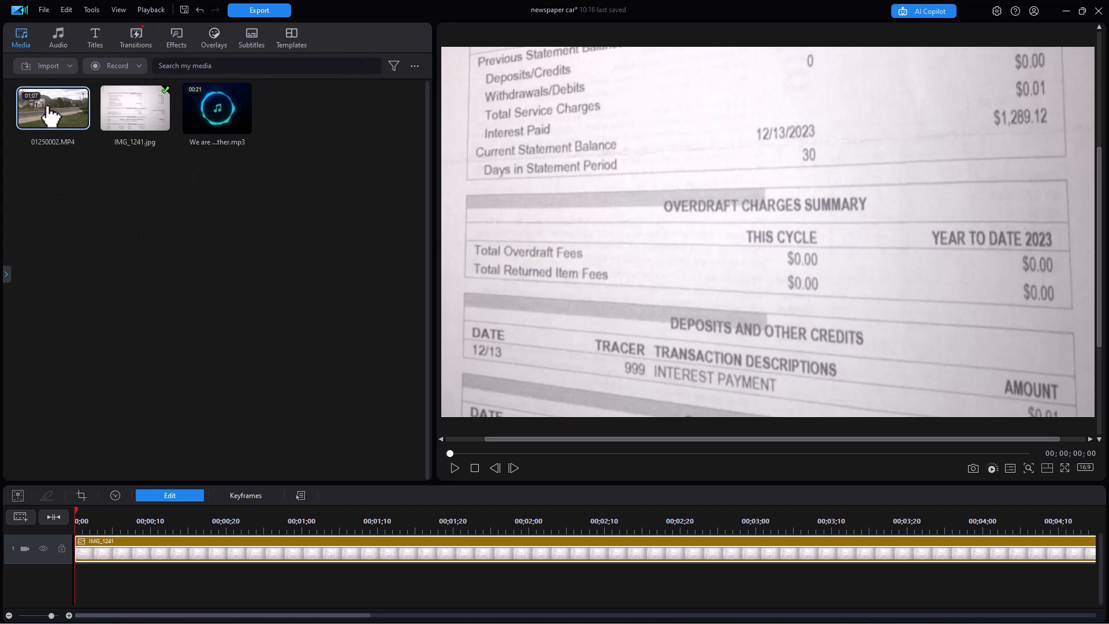
left_click_drag(51, 116, 76, 592)
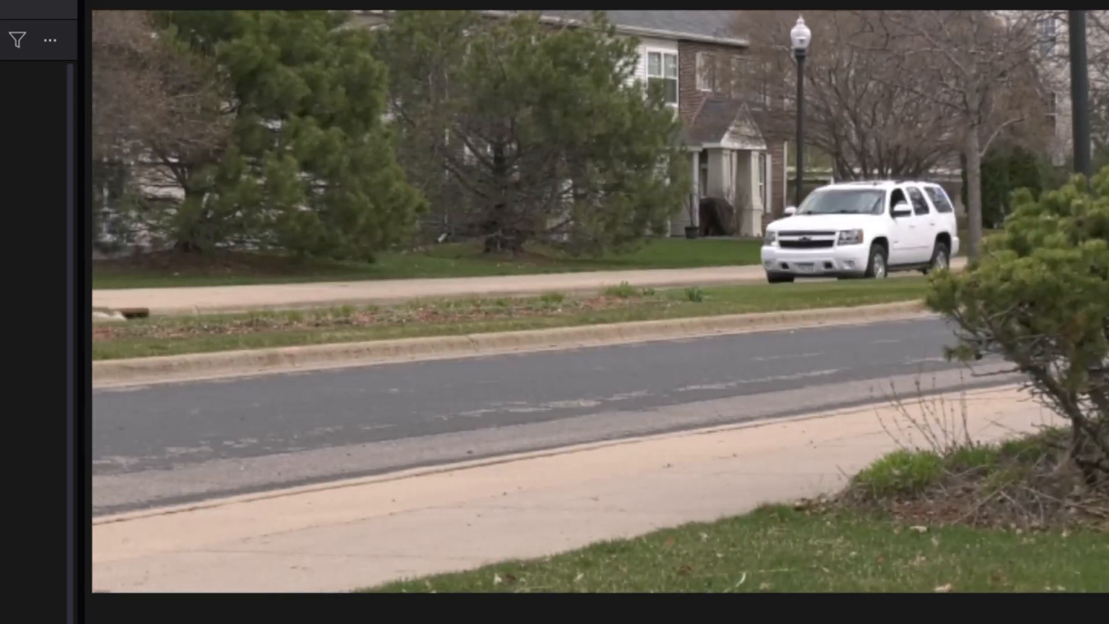
key("space")
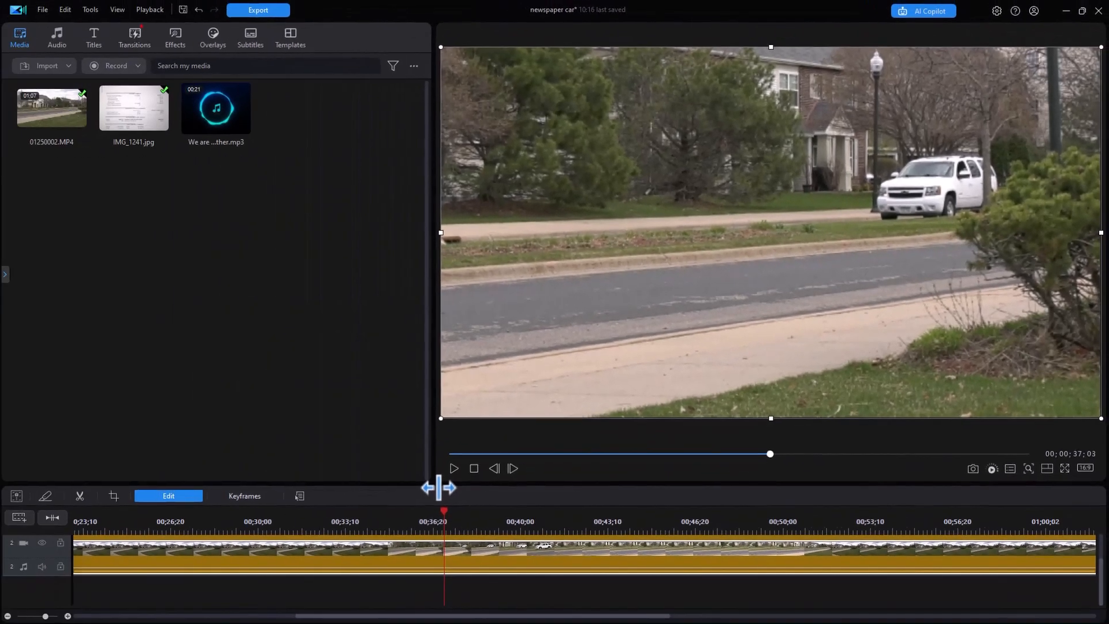
left_click(477, 556)
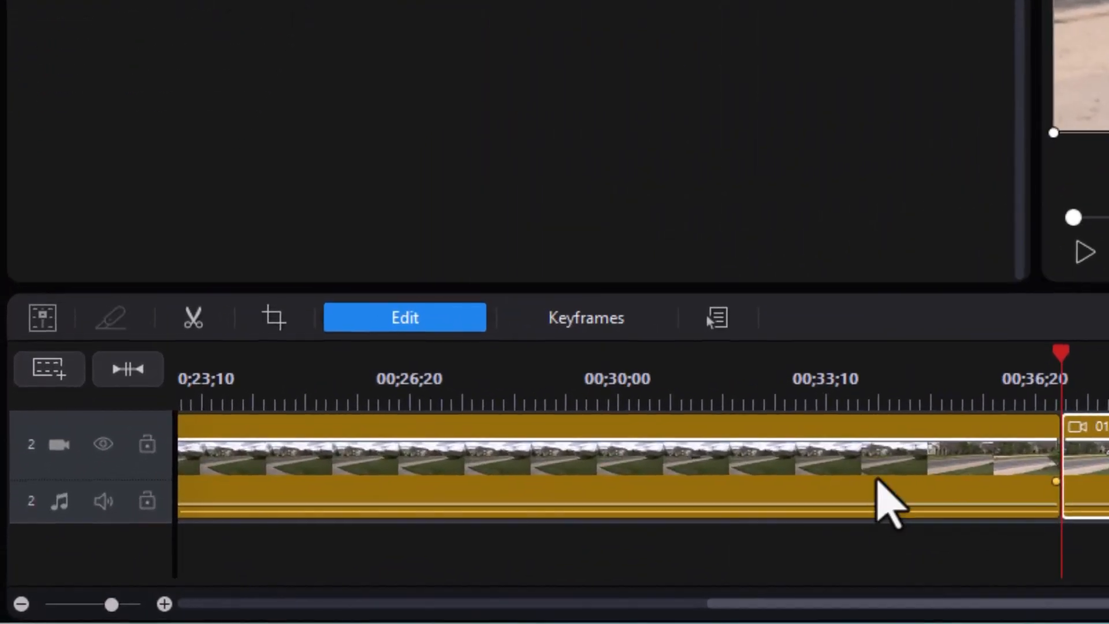
Step: Remove the section of the 01250002 clip before the split, leaving a gap
left_click(886, 480)
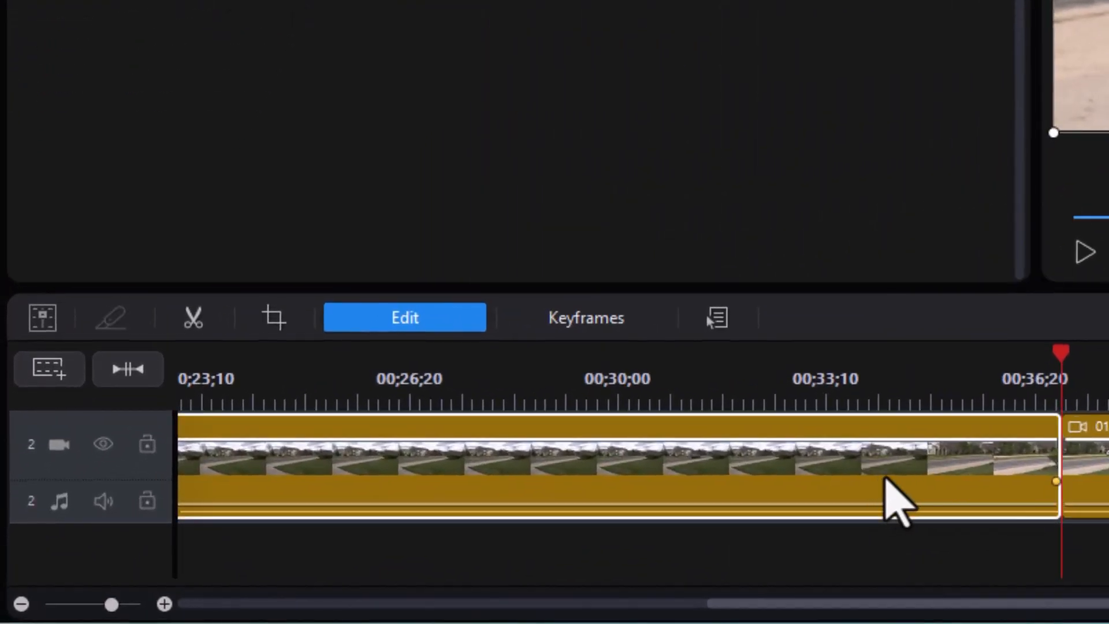
right_click(1061, 483)
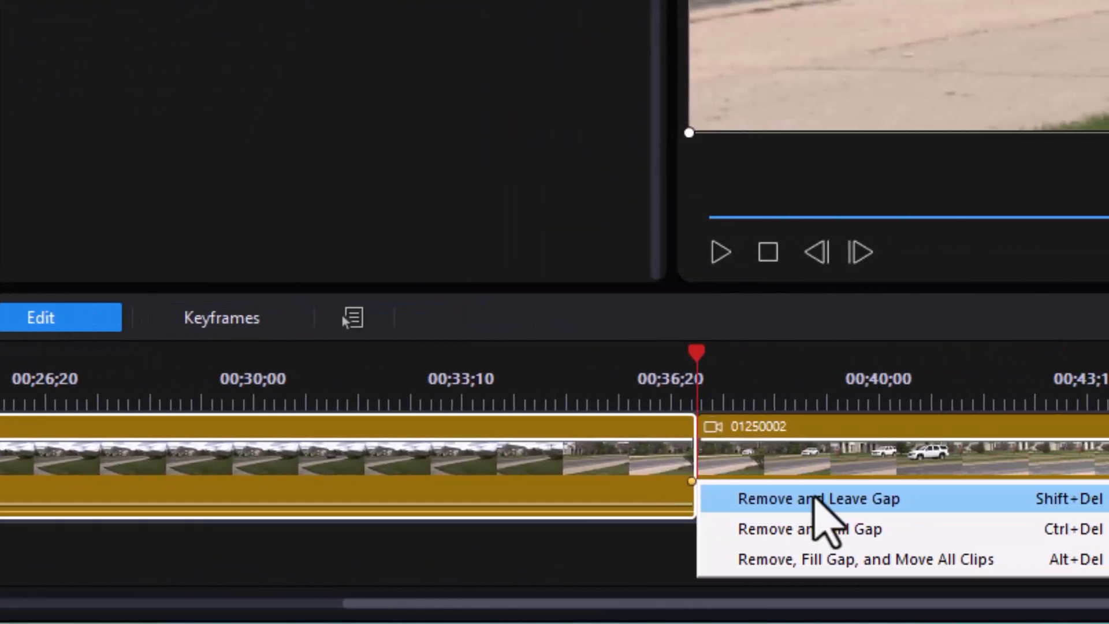
left_click(818, 498)
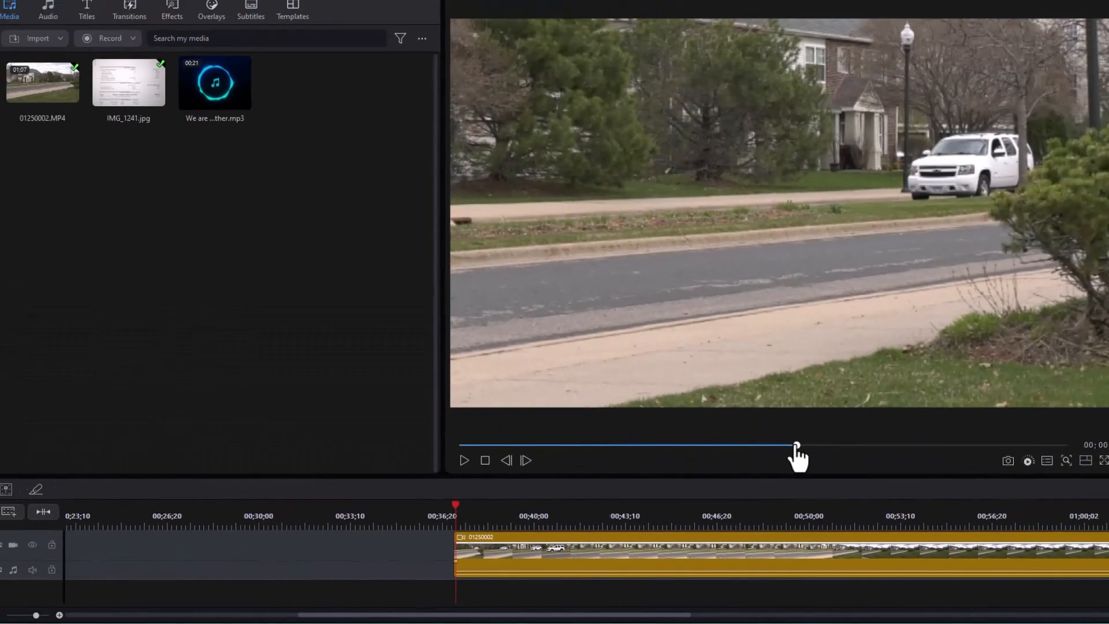
Step: Split the remaining 01250002 clip at 00;00;40;10, while the whole car is in frame, and delete the section after the split
left_click_drag(771, 454, 802, 471)
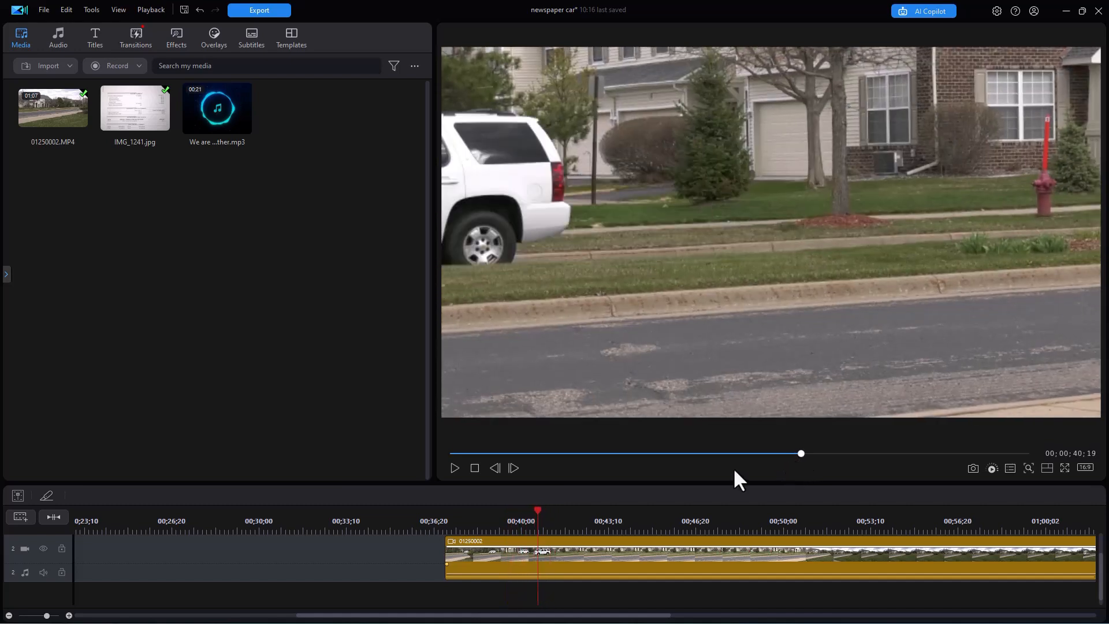
key("comma")
key("comma")
key("comma")
key("comma")
key("comma")
key("comma")
key("comma")
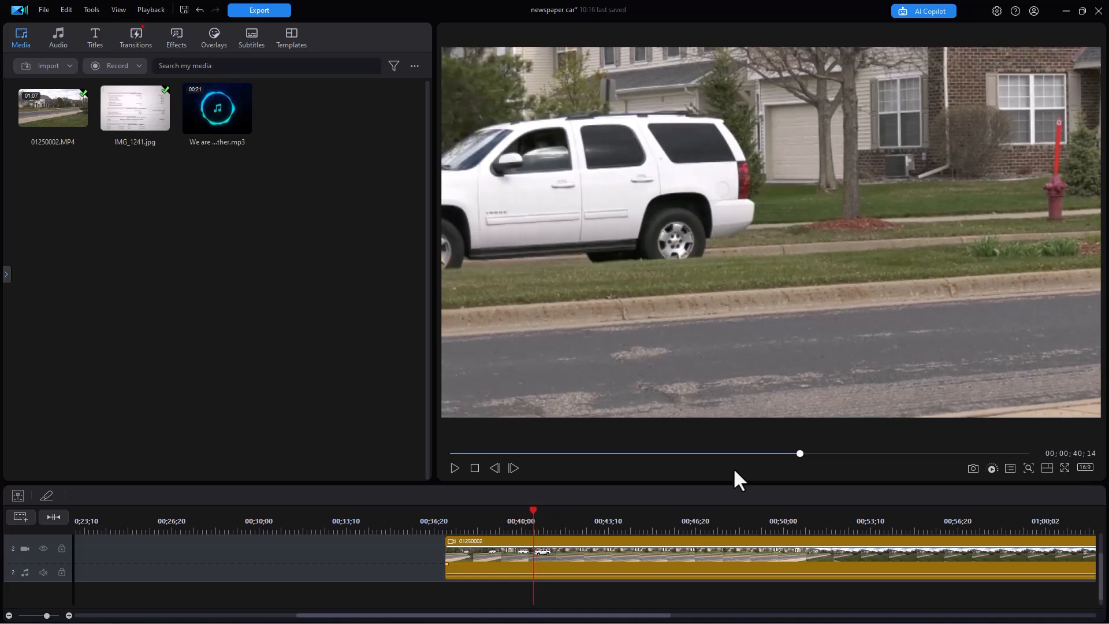
key("comma")
key("comma")
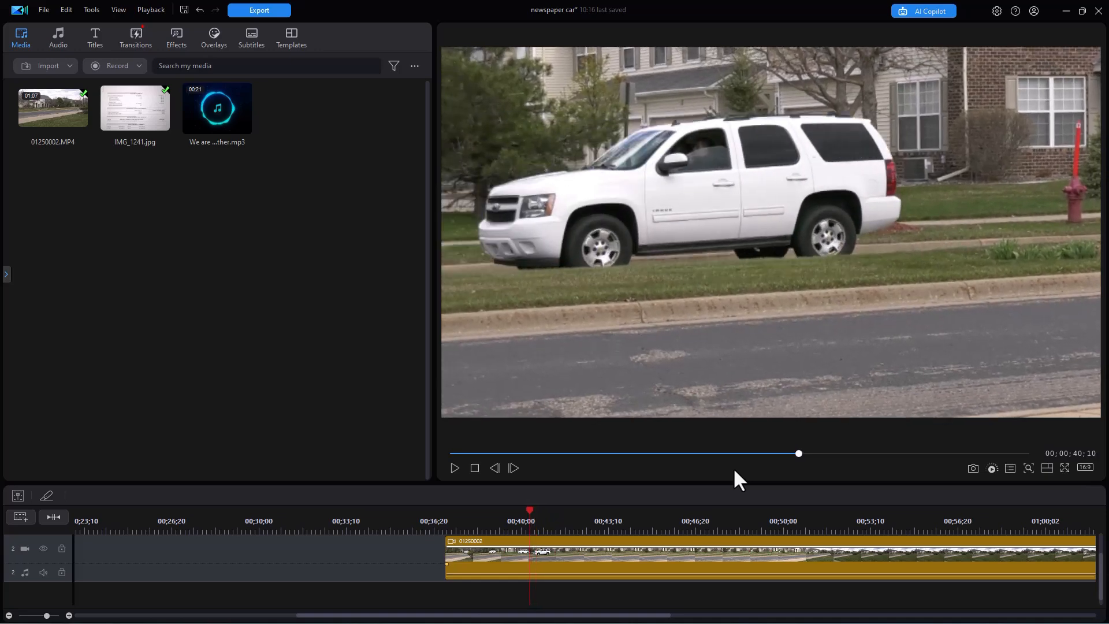
left_click(622, 557)
key("ctrl+t")
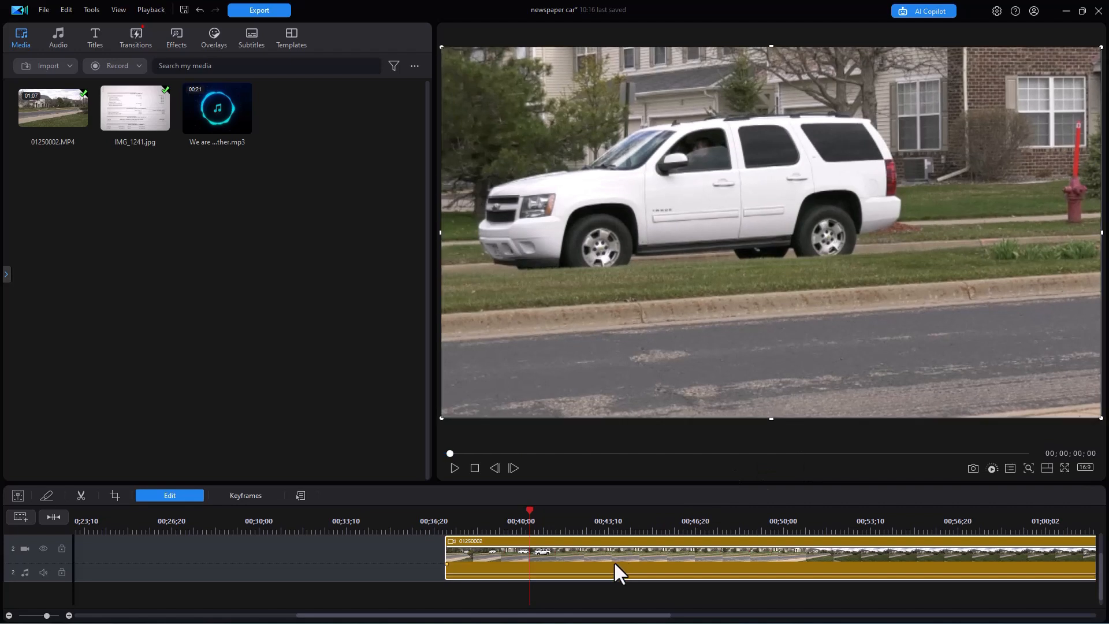
key("Delete")
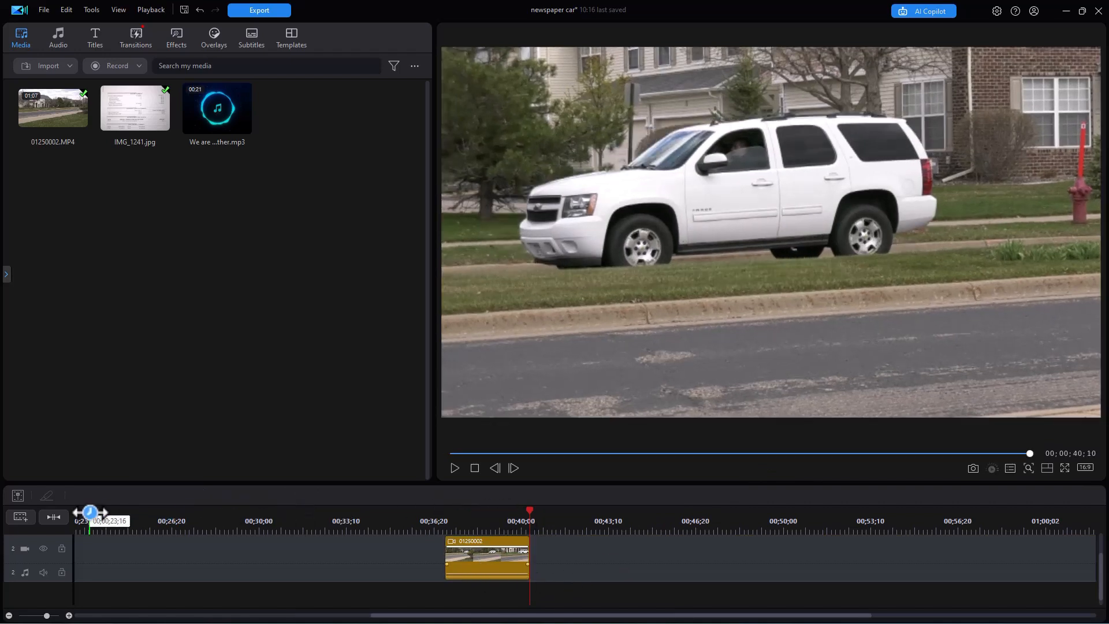
Step: Close the gap before the trimmed car clip so that it starts at the beginning of track 2
left_click(53, 519)
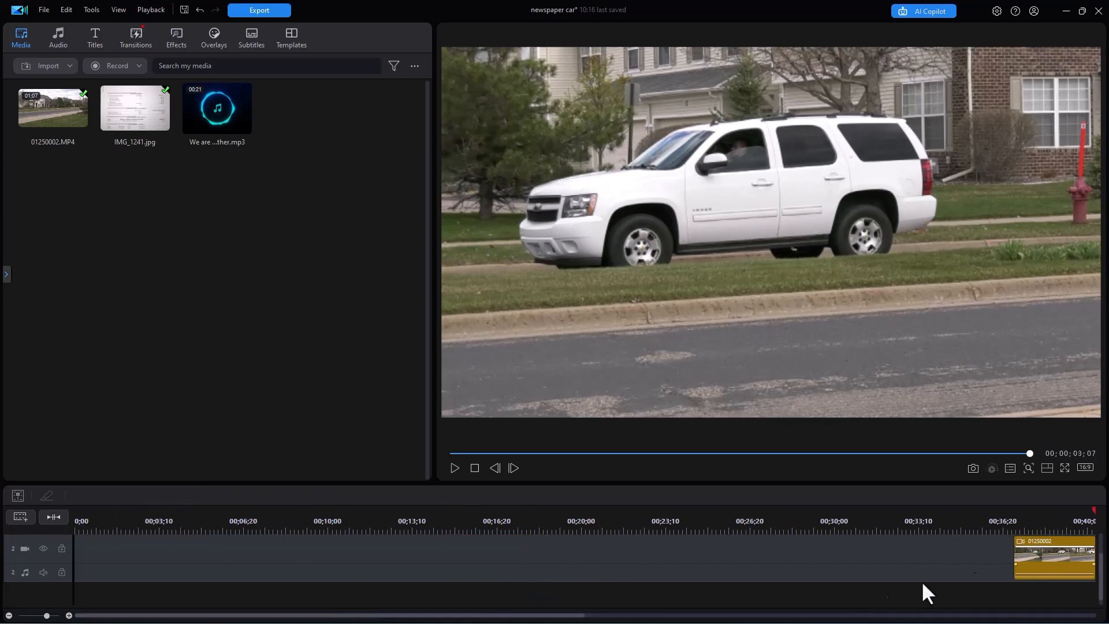
left_click(87, 575)
key("Delete")
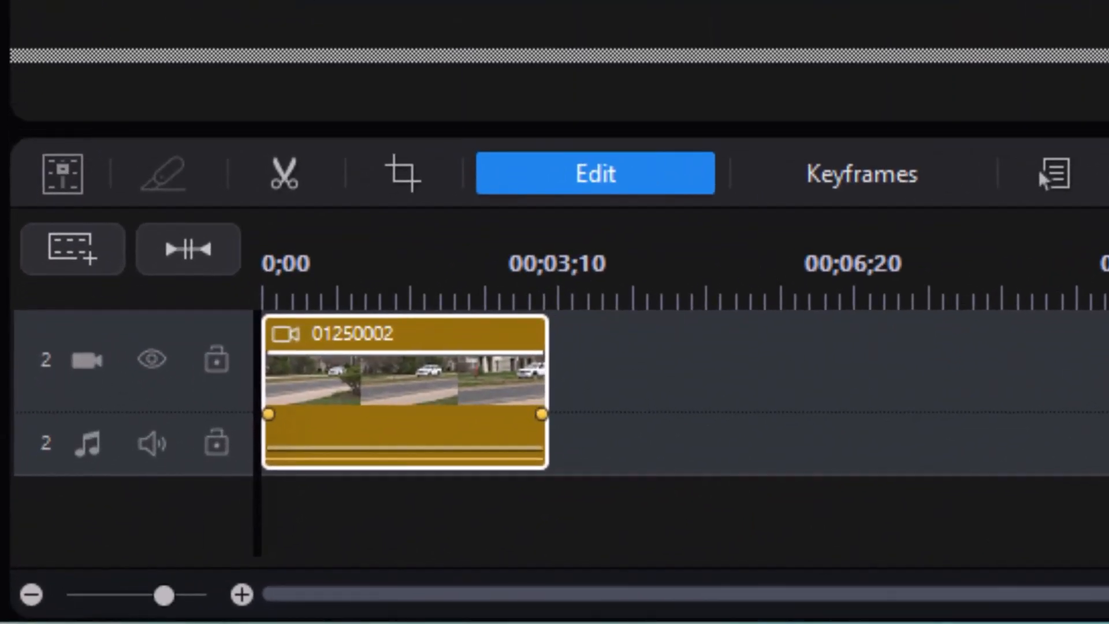
Step: Enlarge the timeline area to show both tracks and unlink the video and audio of the 01250002 clip
left_click_drag(566, 55, 566, 25)
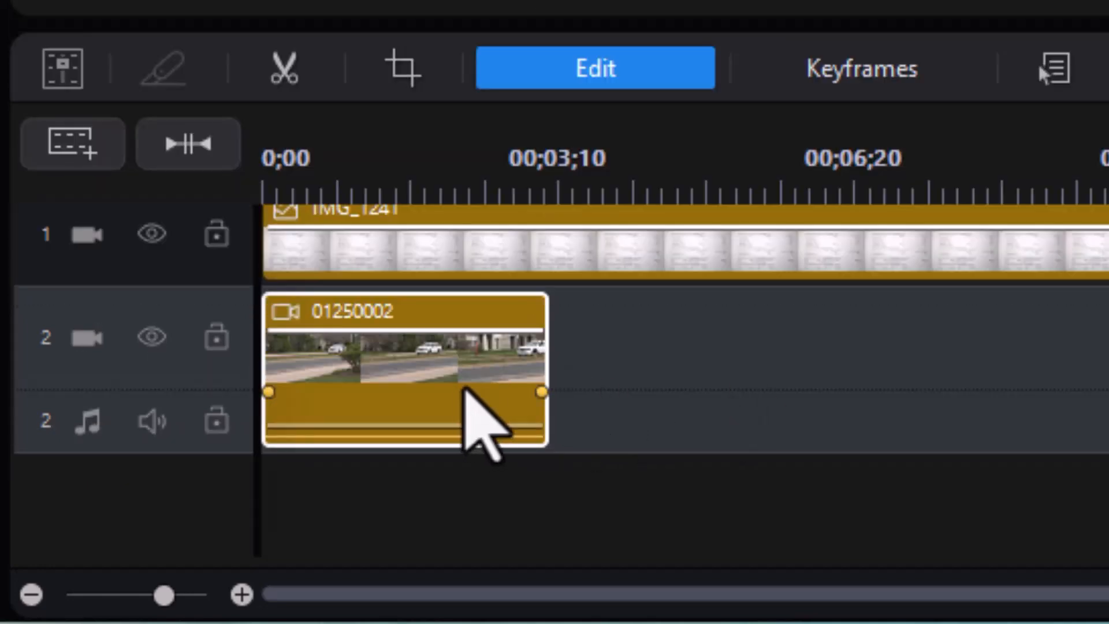
right_click(504, 347)
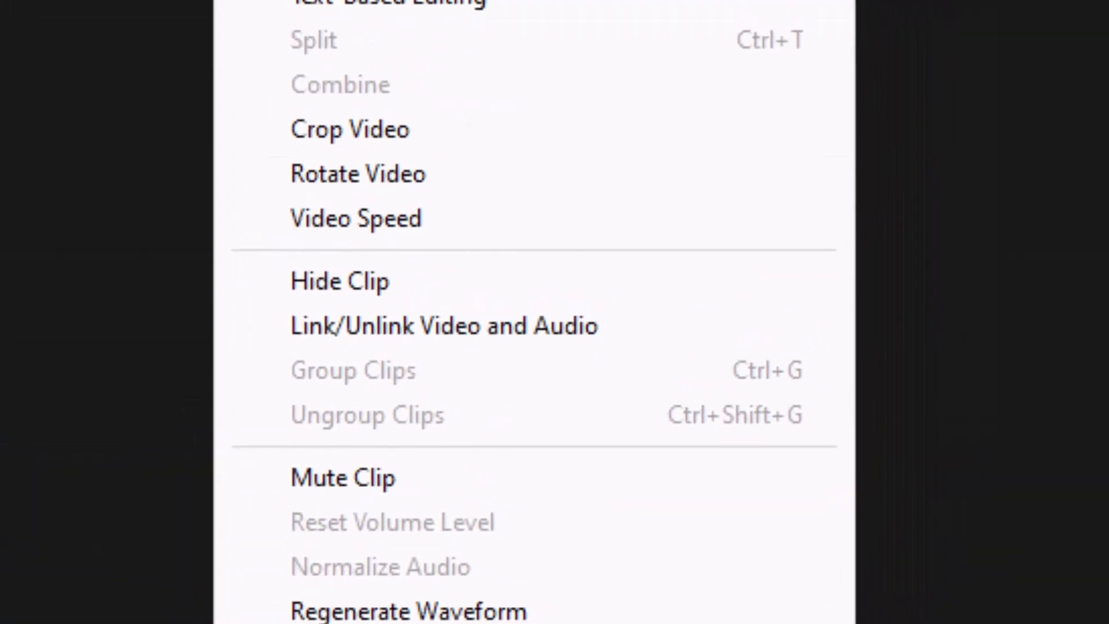
left_click(480, 319)
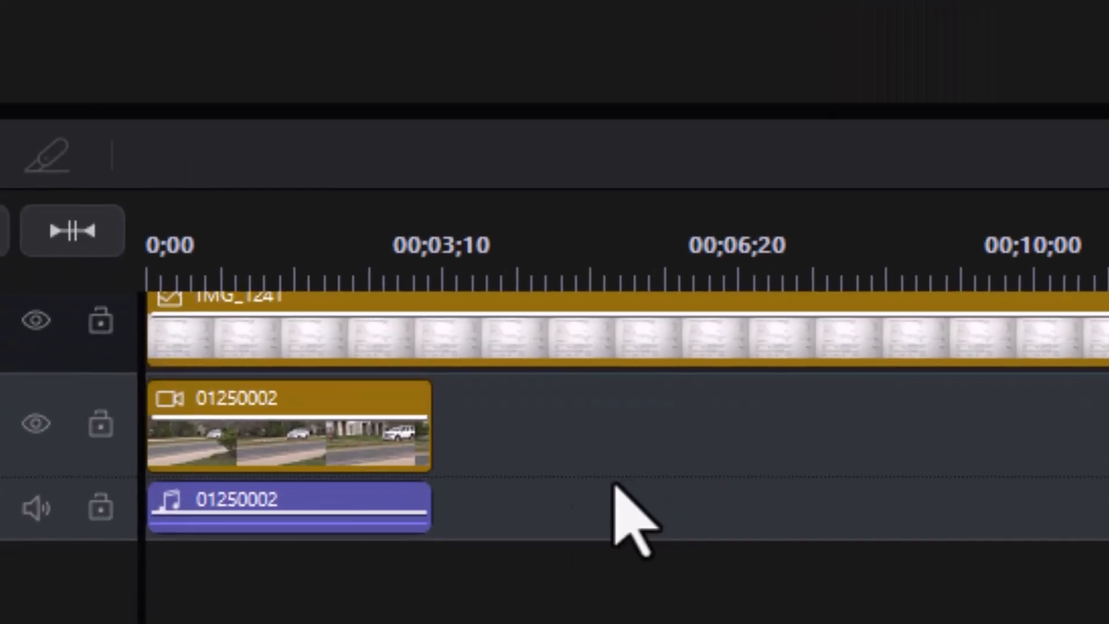
Step: Delete the unlinked audio of the 01250002 clip from track 2
left_click(366, 508)
left_click(353, 508)
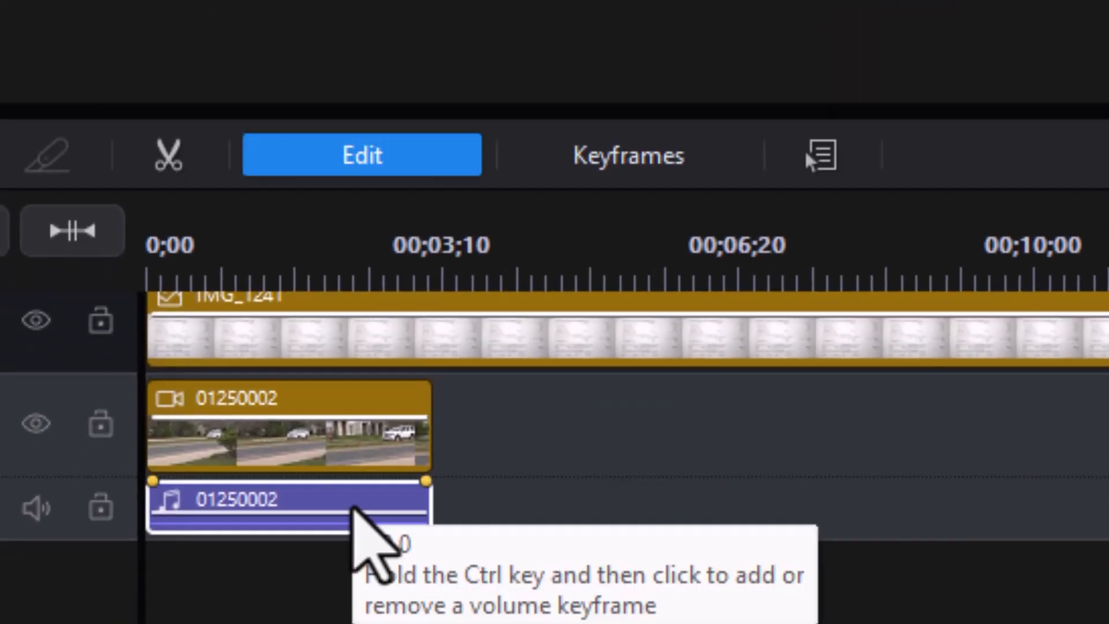
key("Delete")
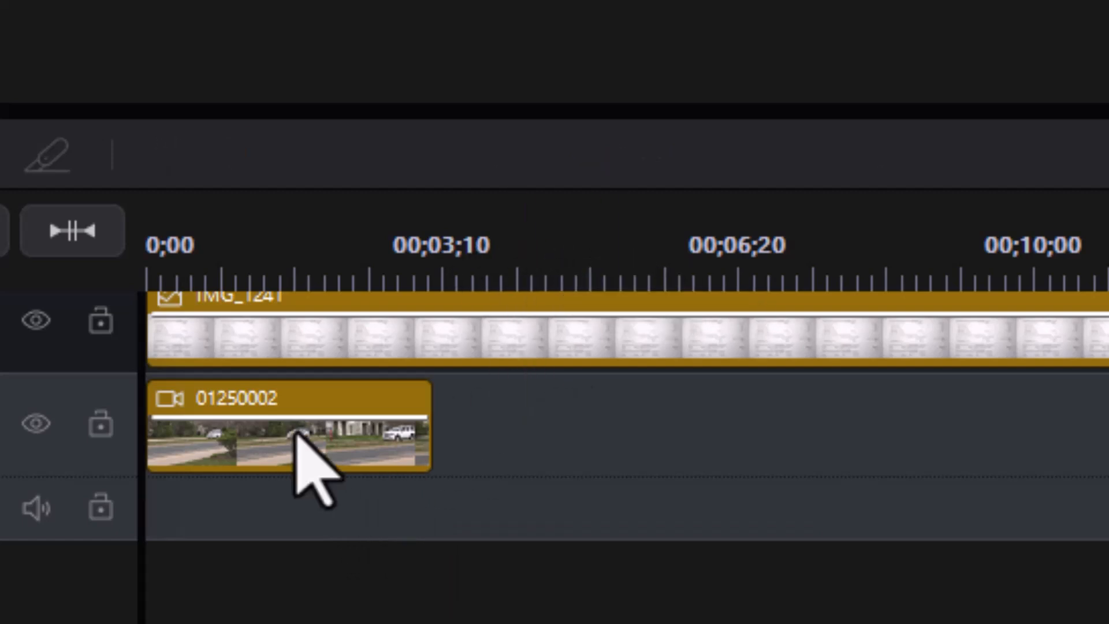
Step: Open Pan / Zoom for the 01250002 clip and frame the car at the start with scale 0.527 and position X 0.590, Y 0.420
left_click(350, 434)
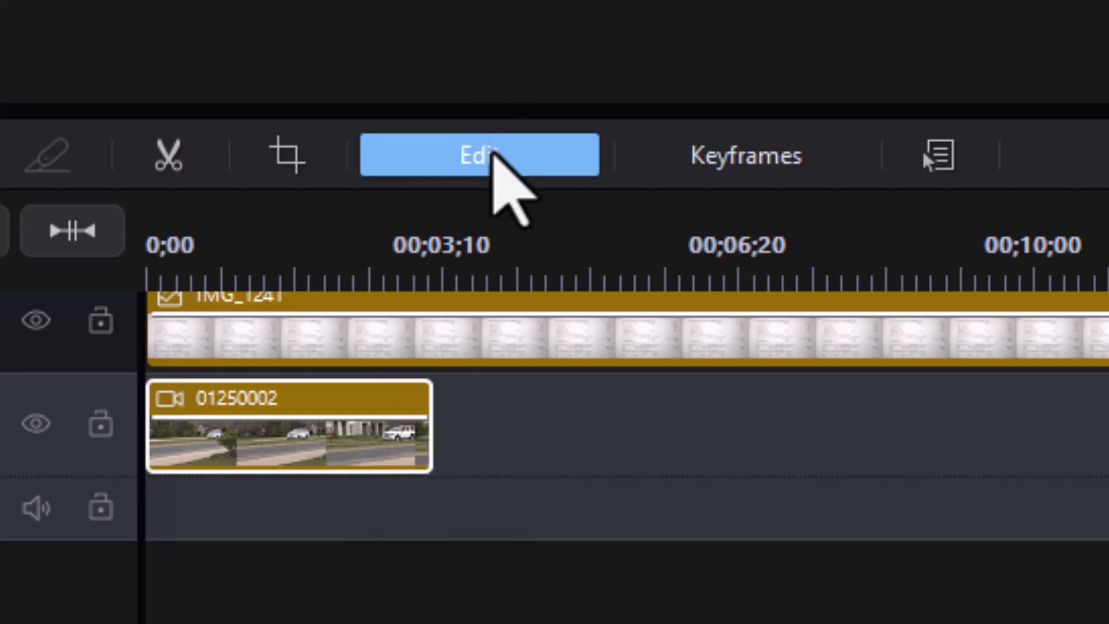
left_click(492, 153)
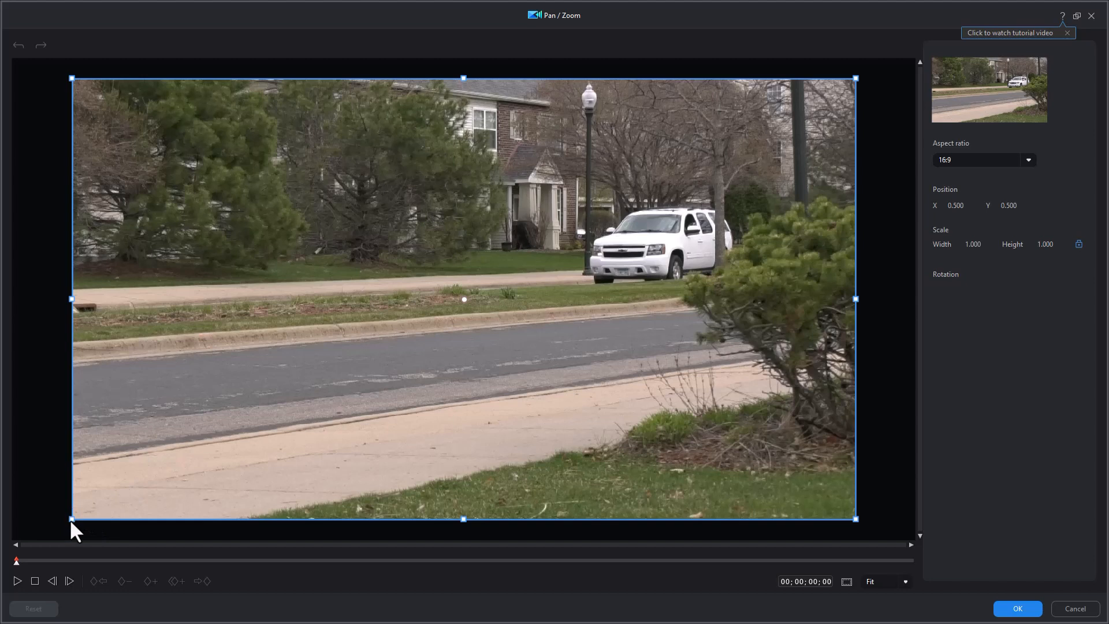
left_click_drag(72, 518, 218, 395)
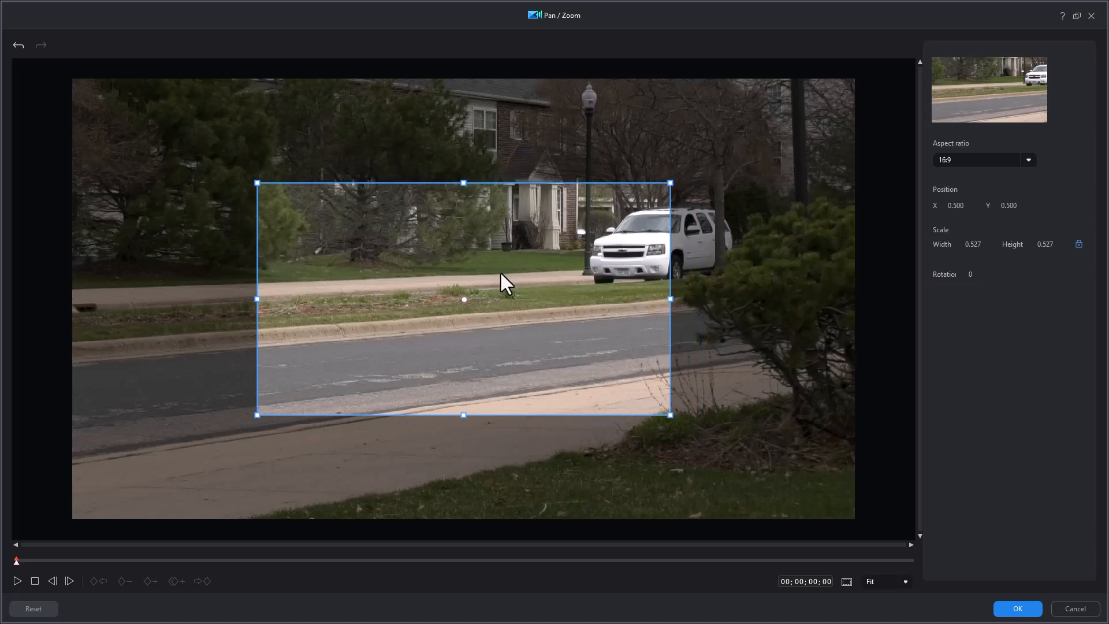
left_click_drag(466, 300, 537, 263)
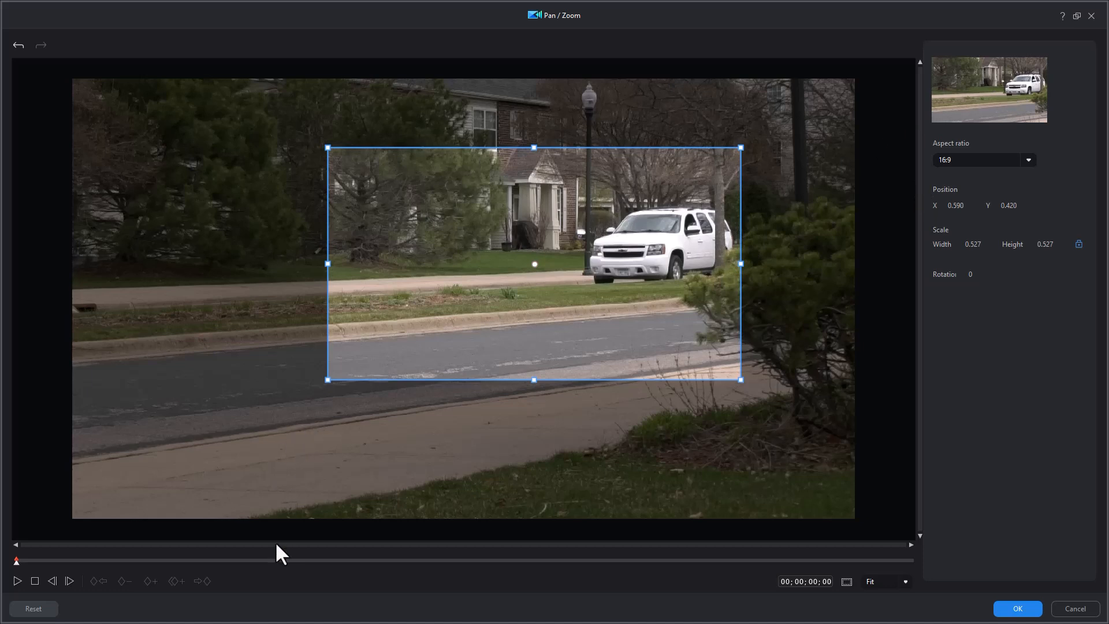
Step: Recentre the zoom frame on the car at 00;00;01;11 (X 0.698, Y 0.372) and at 00;00;02;07 (X 0.737, Y 0.360)
left_click(397, 561)
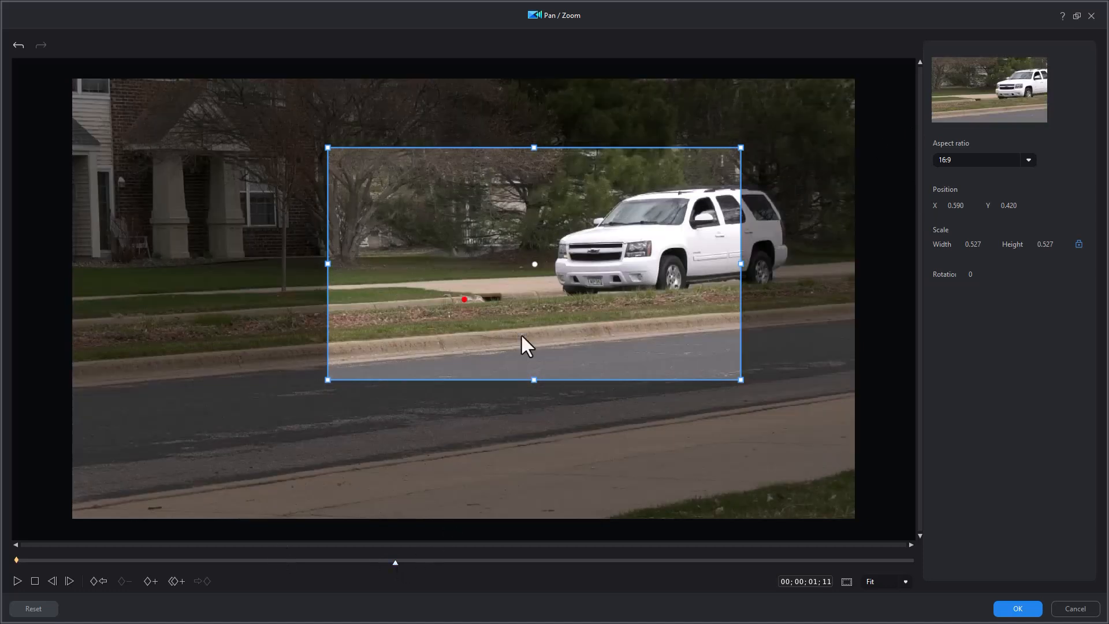
left_click_drag(533, 263, 618, 239)
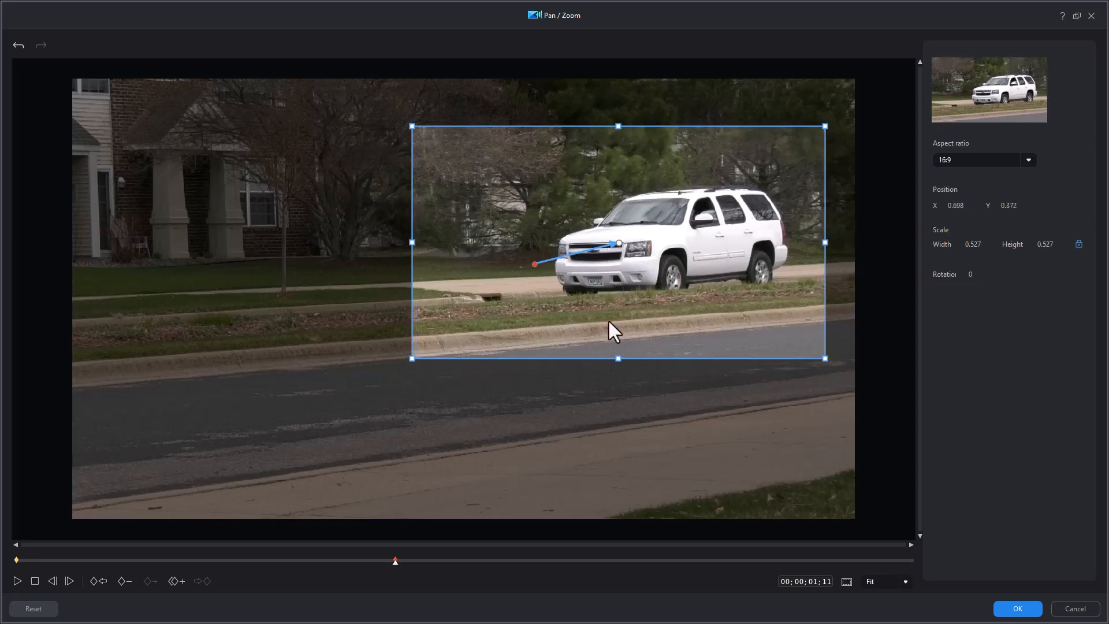
left_click(633, 561)
left_click_drag(615, 242, 643, 239)
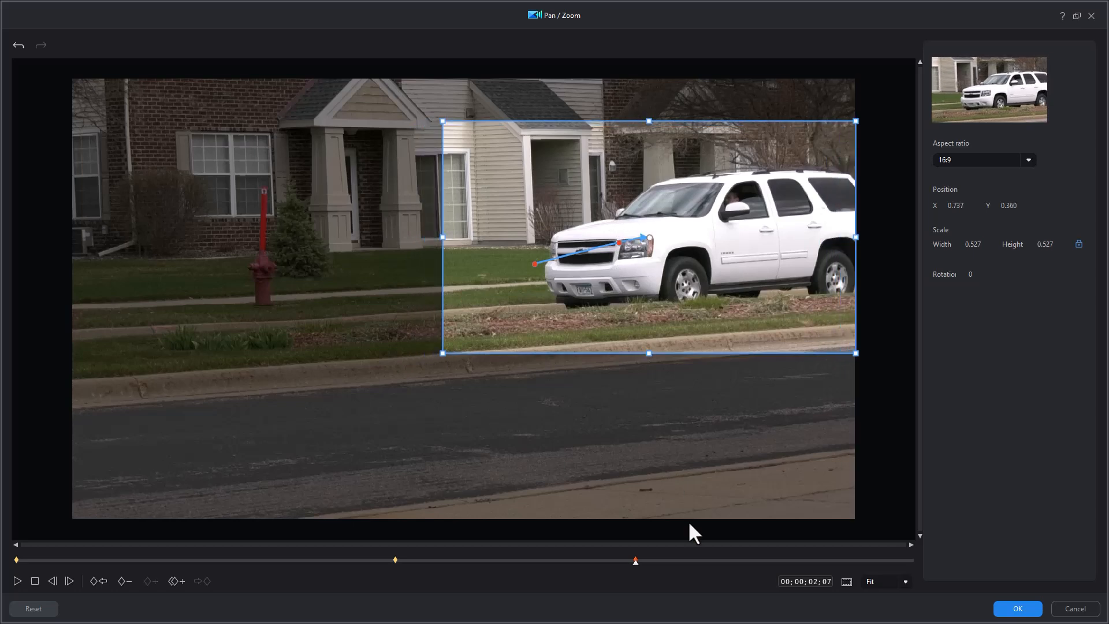
Step: Add a keyframe holding the framing at 00;00;02;17, and one at 00;00;02;28 with scale 0.632 and position X 0.684, Y 0.357
left_click(730, 560)
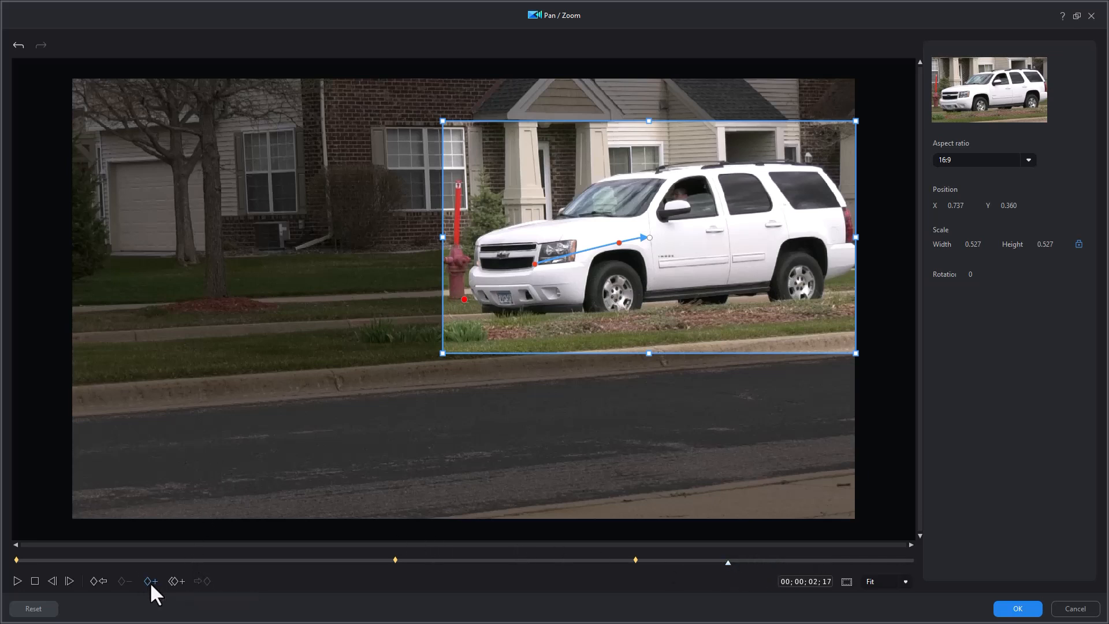
left_click(827, 559)
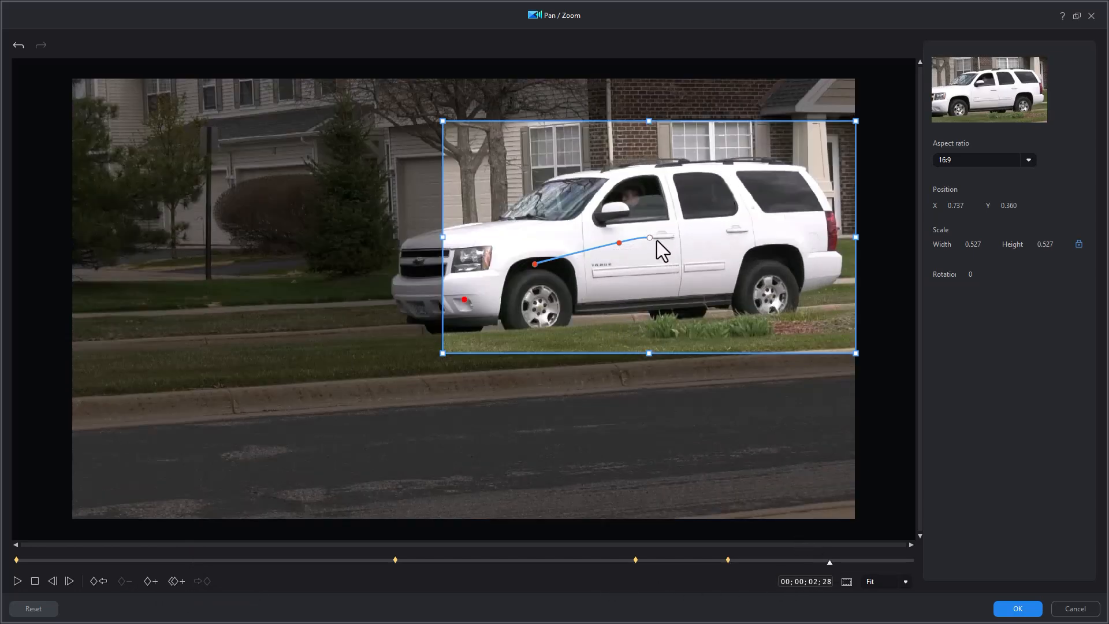
mouse_move(648, 235)
left_mouse_down()
mouse_move(616, 236)
mouse_move(636, 237)
left_mouse_up()
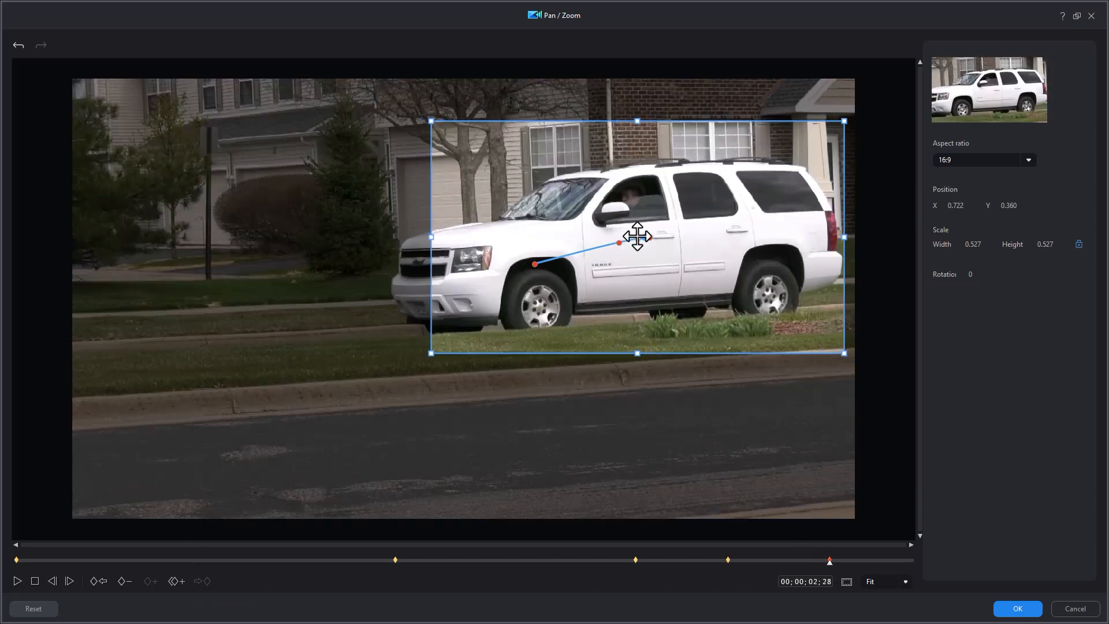
left_click_drag(432, 352, 389, 376)
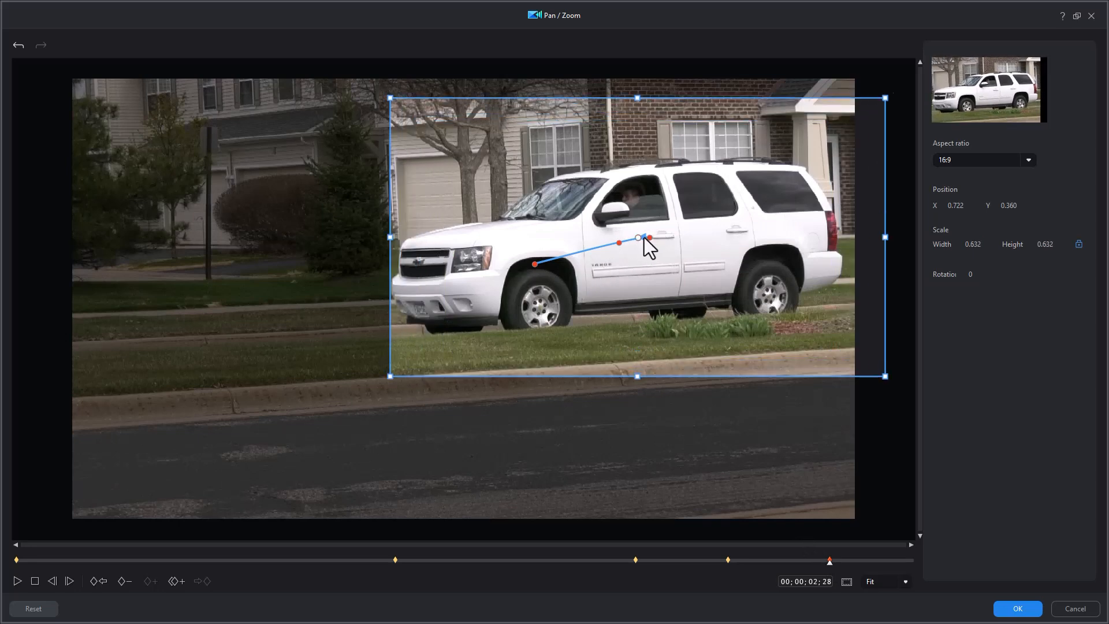
left_click_drag(637, 236, 603, 237)
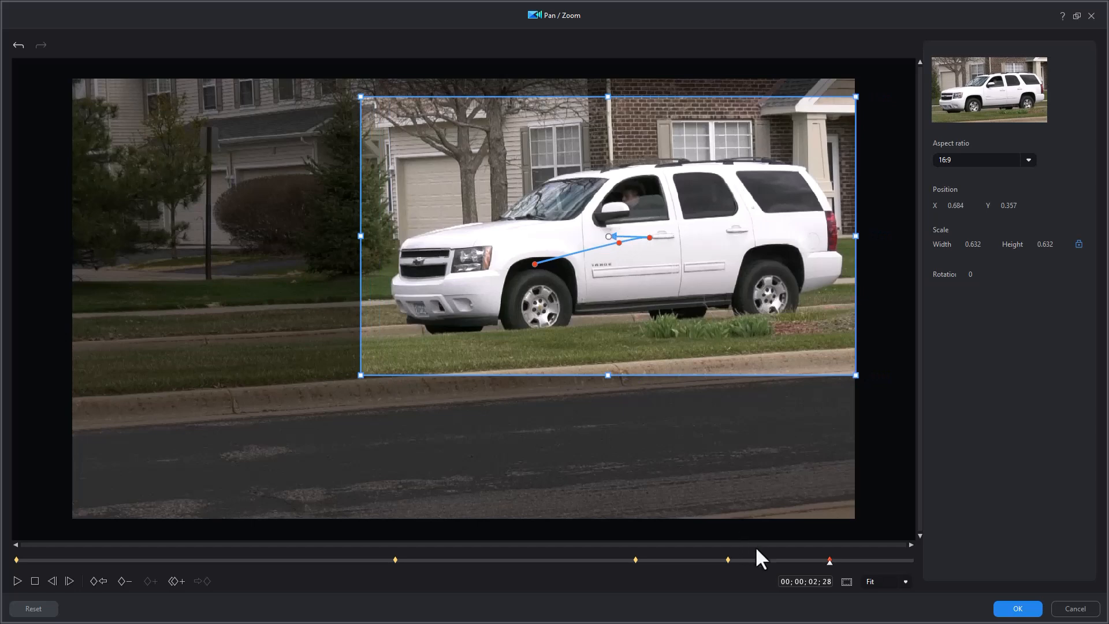
Step: Keyframe the frame at 00;00;03;02 to X 0.601, Y 0.366, and at 00;00;03;05 to scale 0.677, X 0.476, Y 0.375
left_click(864, 559)
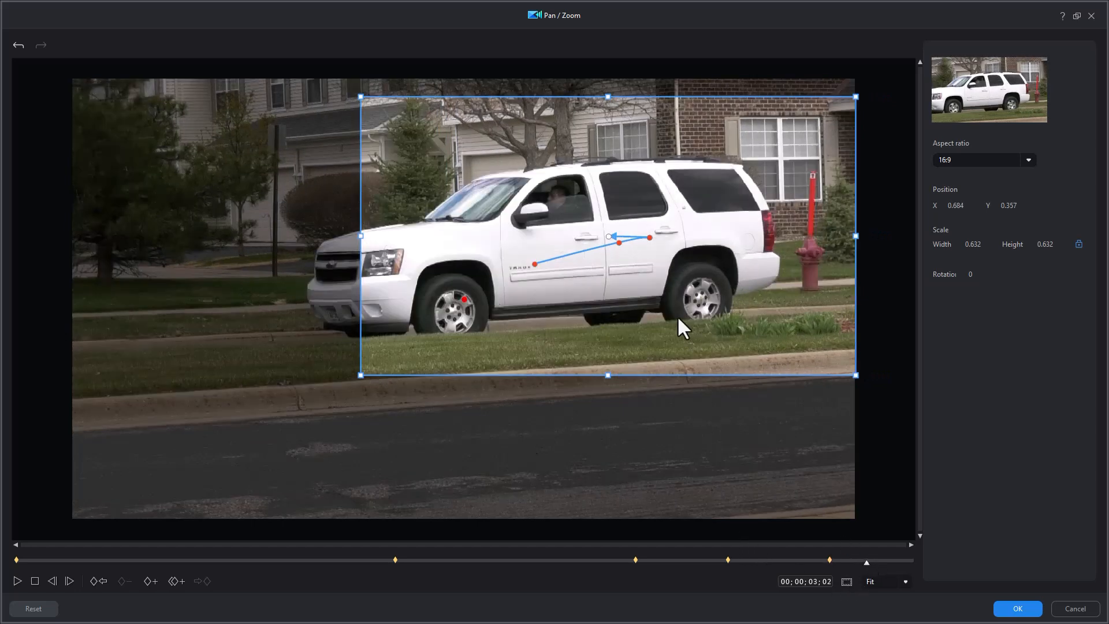
left_click_drag(606, 235, 541, 240)
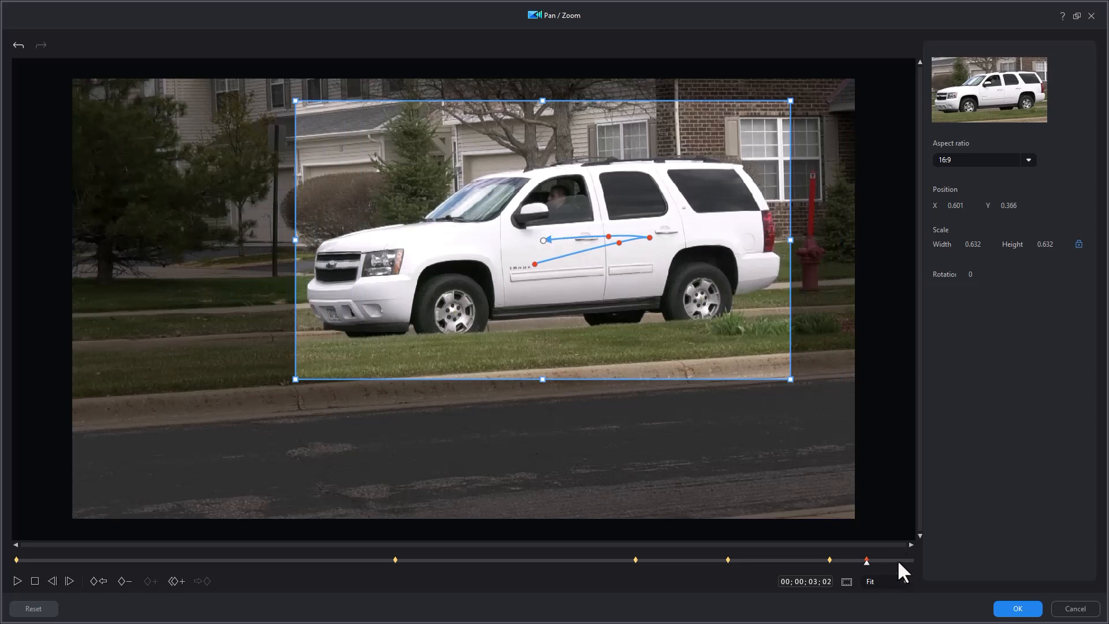
left_click(897, 560)
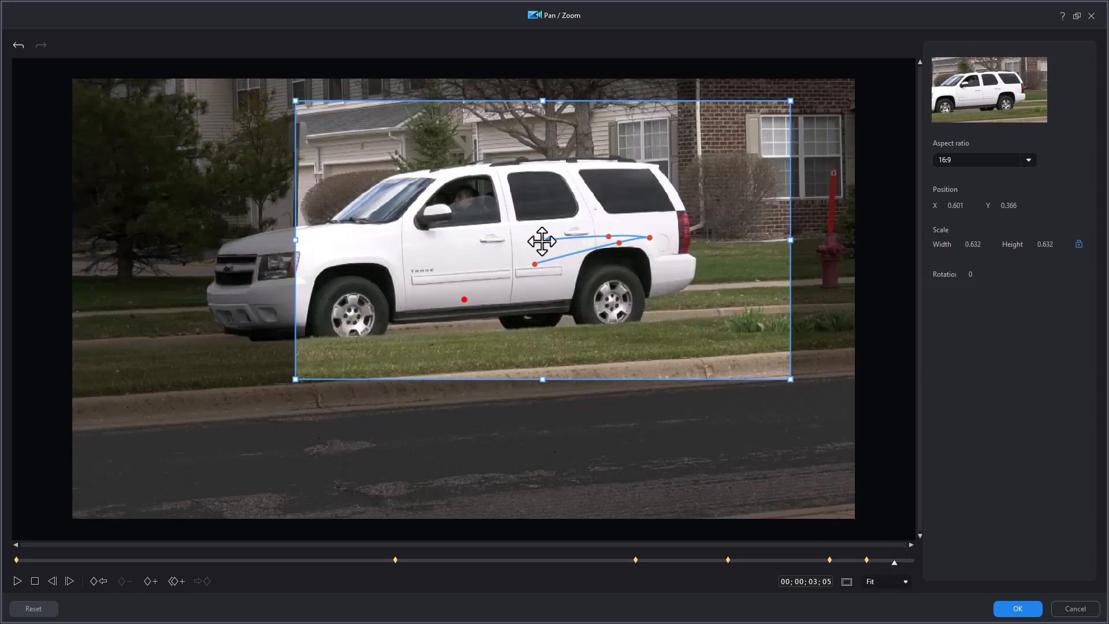
left_click_drag(542, 241, 452, 243)
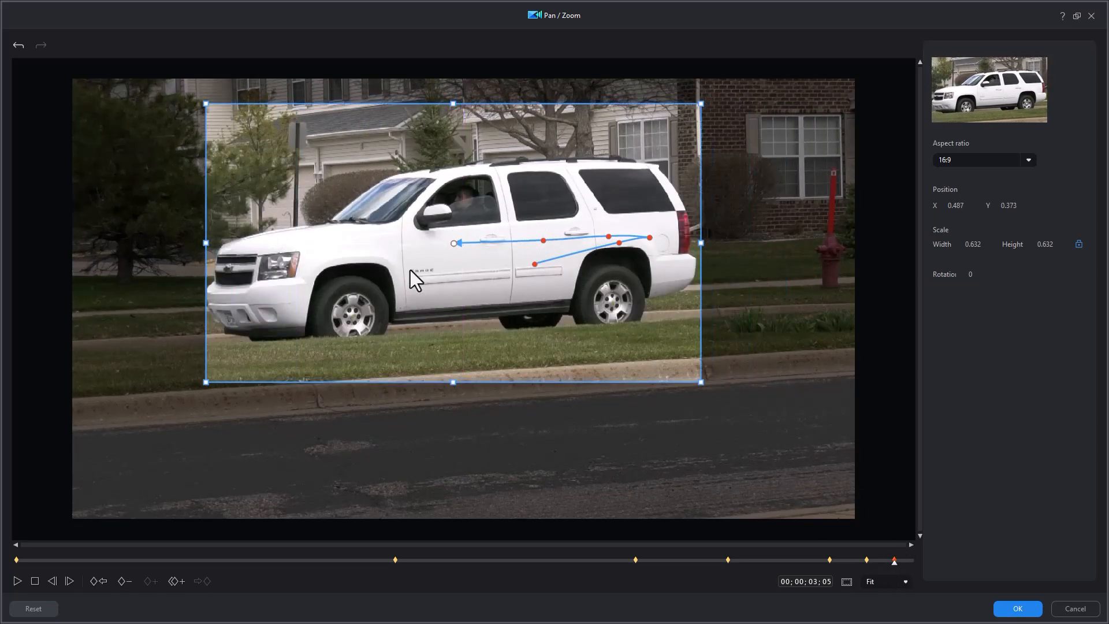
left_click_drag(200, 384, 188, 392)
left_click_drag(455, 245, 446, 245)
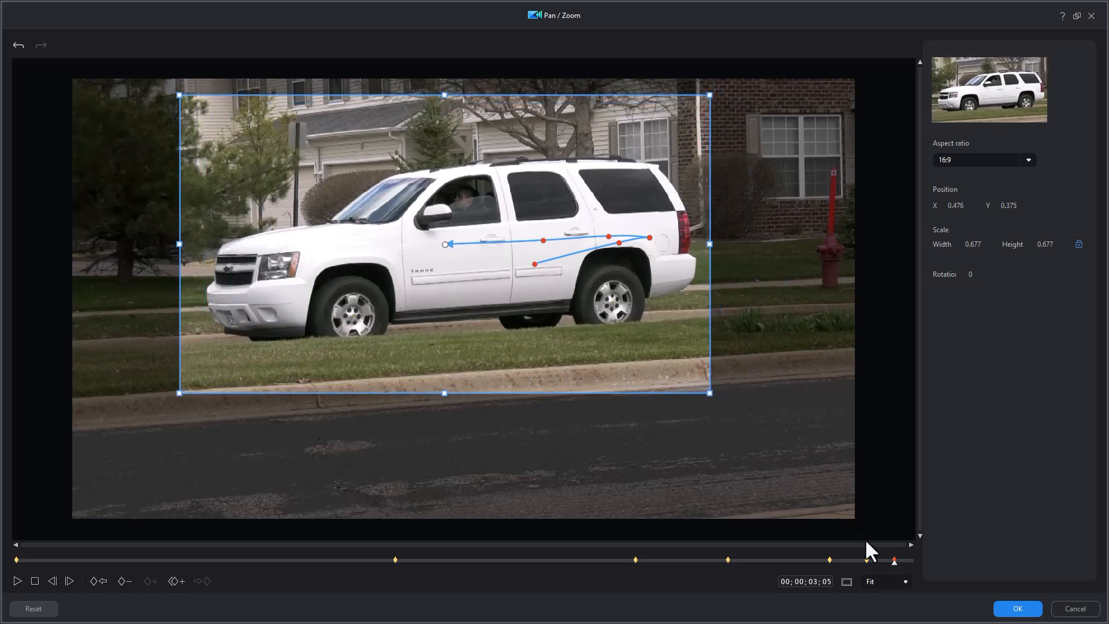
Step: Move the zoom frame at the clip's end, 00;00;03;07, to X 0.431, Y 0.375, then preview and apply the pan and zoom
left_click(913, 560)
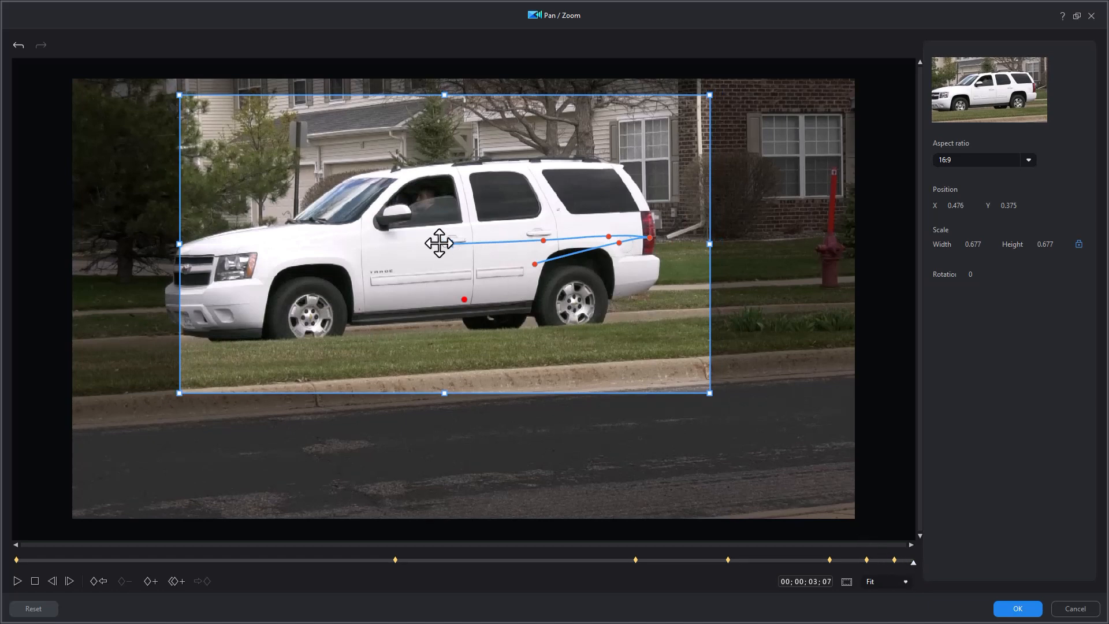
left_click_drag(446, 245, 412, 249)
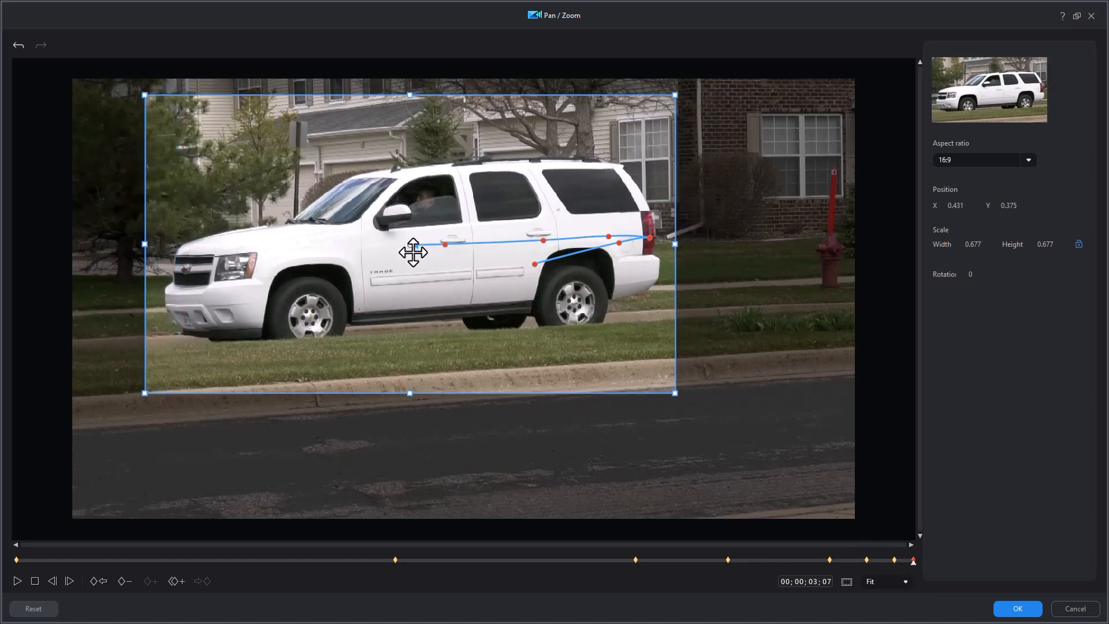
left_click(16, 580)
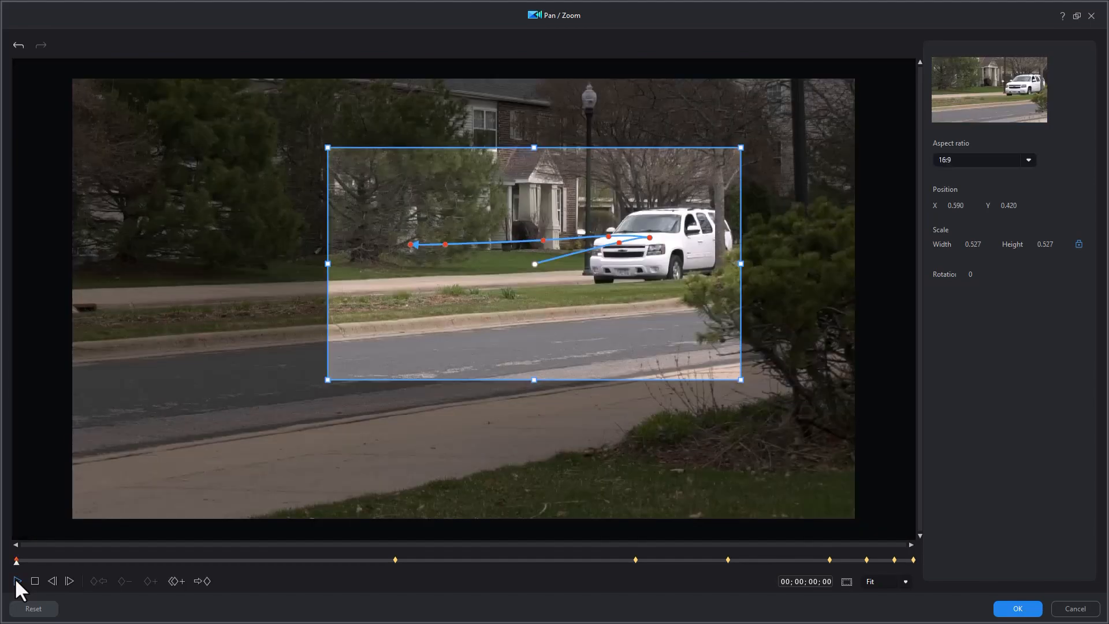
left_click(16, 581)
left_click(1020, 609)
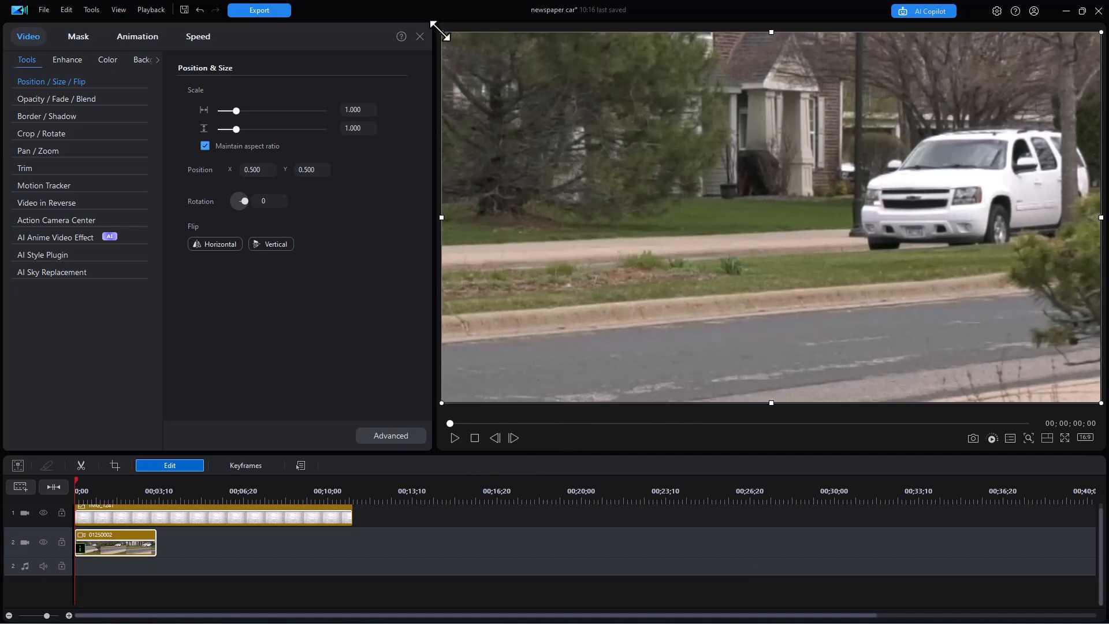
Step: Scale the car clip to 0.435, place it over the document at X 0.675, Y 0.565, and open its advanced editor
left_click_drag(441, 33, 771, 218)
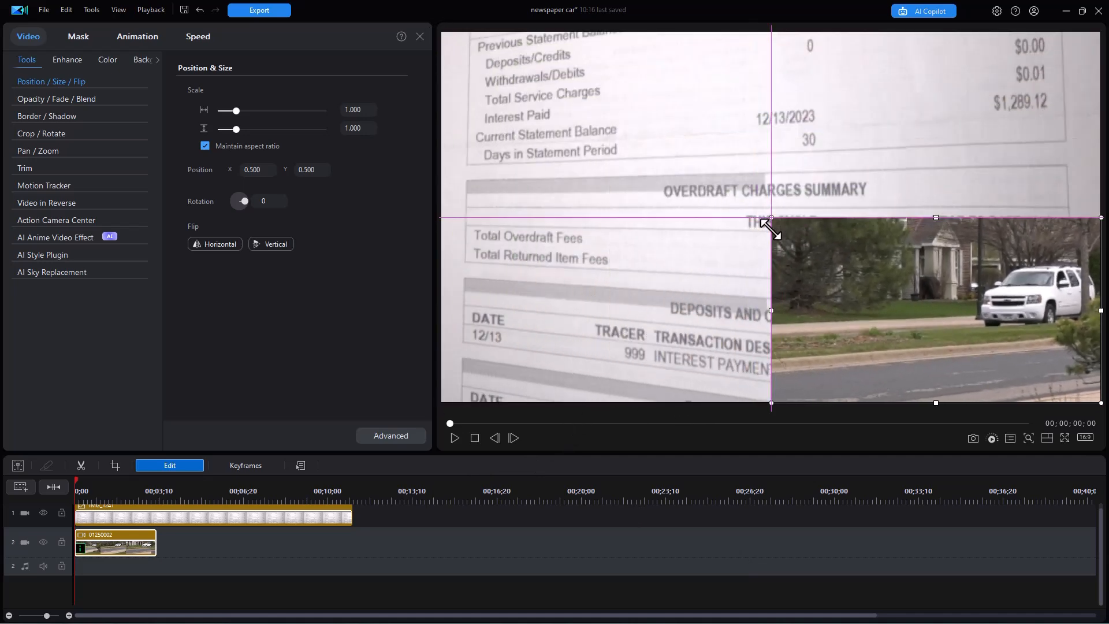
left_click_drag(771, 218, 815, 241)
left_click_drag(934, 307, 872, 229)
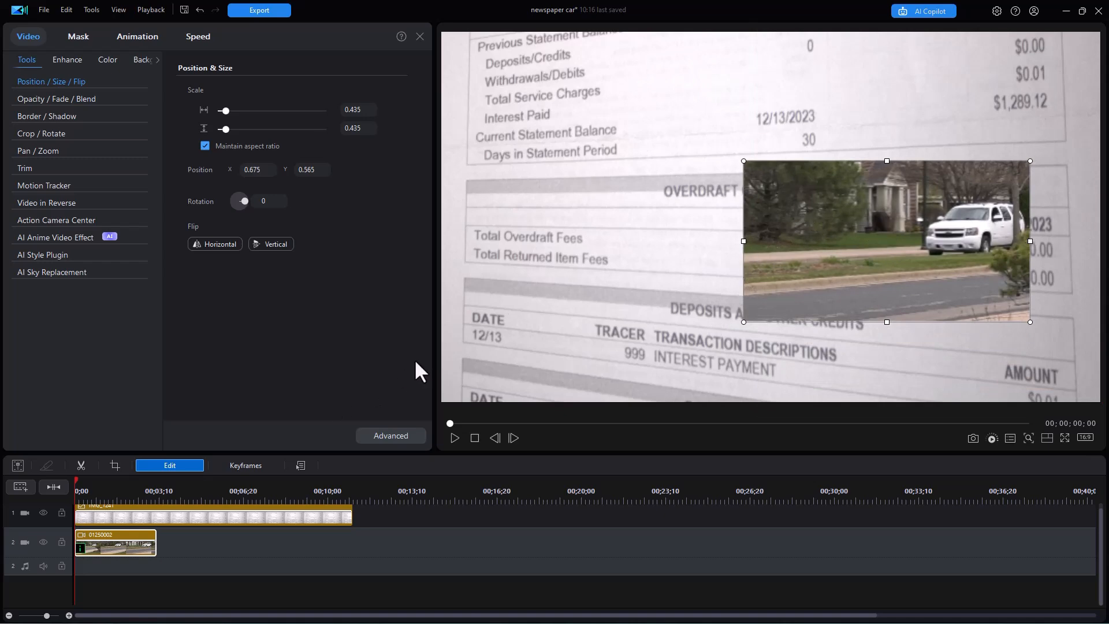
left_click(387, 434)
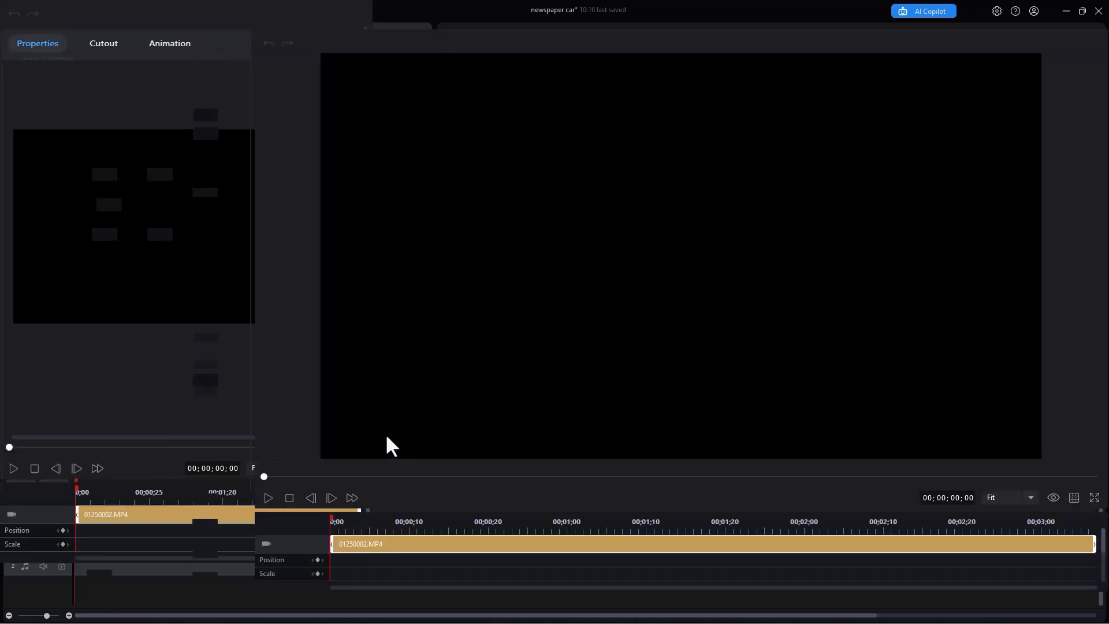
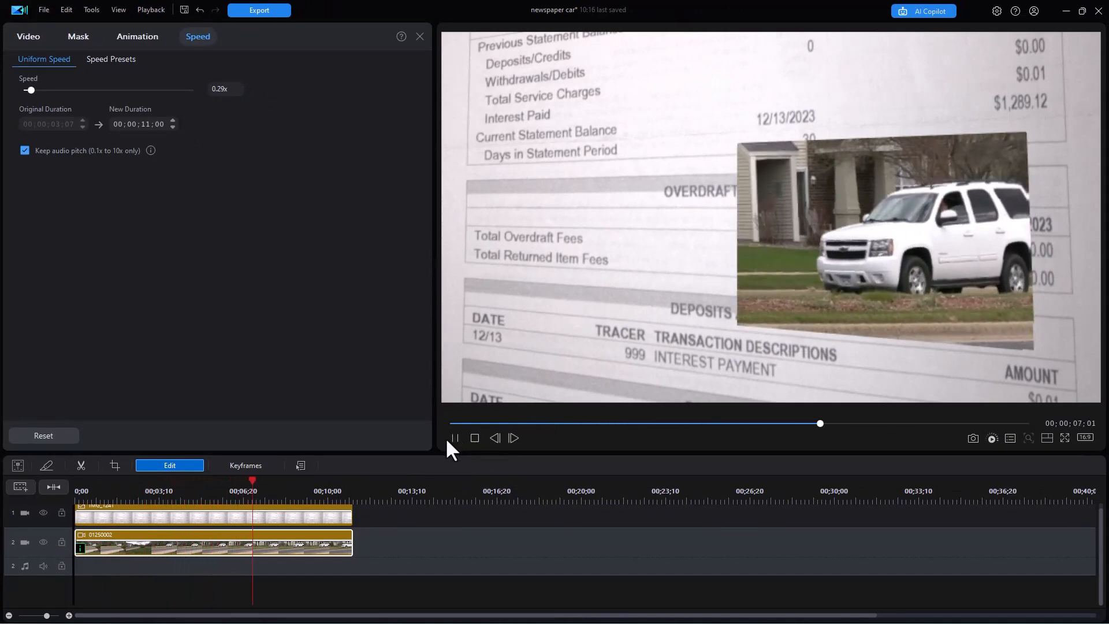
Step: Preview the composite with the slowed car clip, stop playback, and move the playhead to 00;00;07;21
left_click(446, 439)
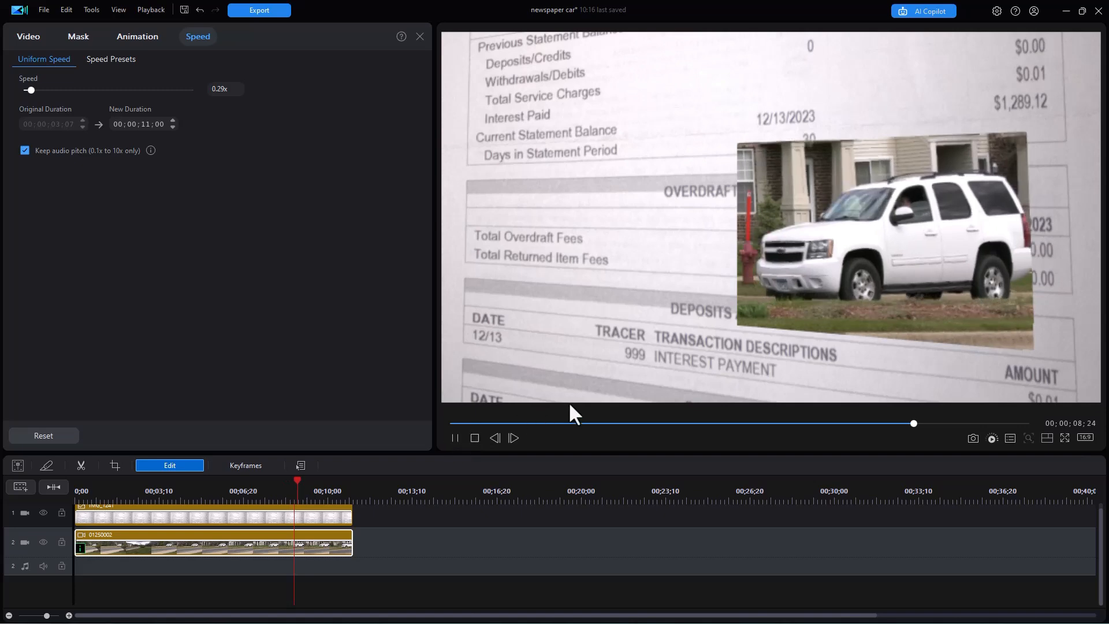
left_click(998, 198)
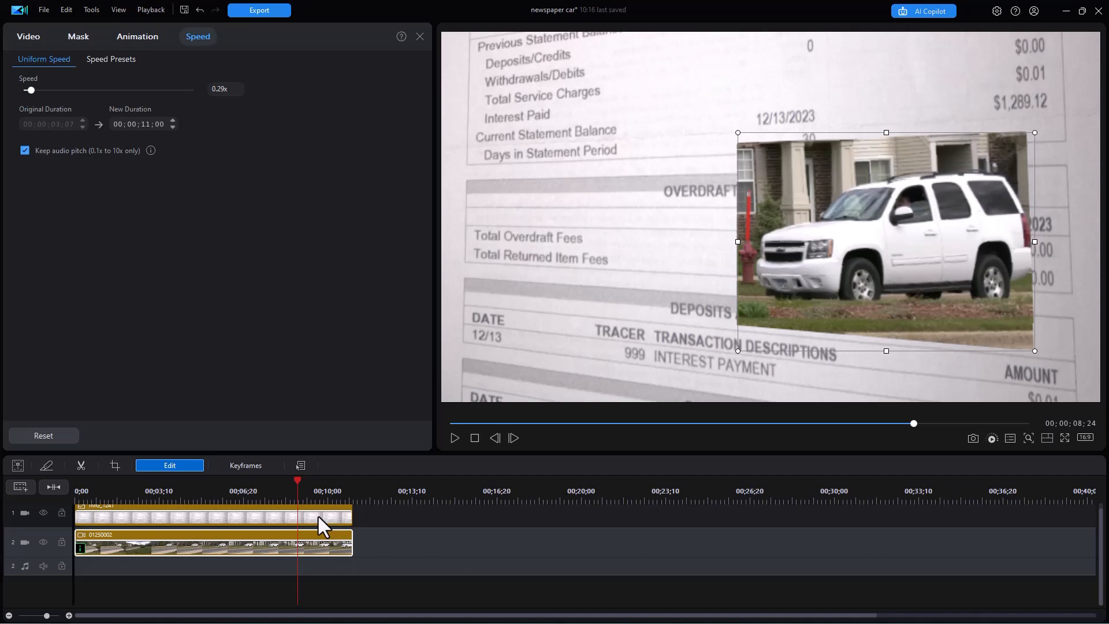
left_click(270, 489)
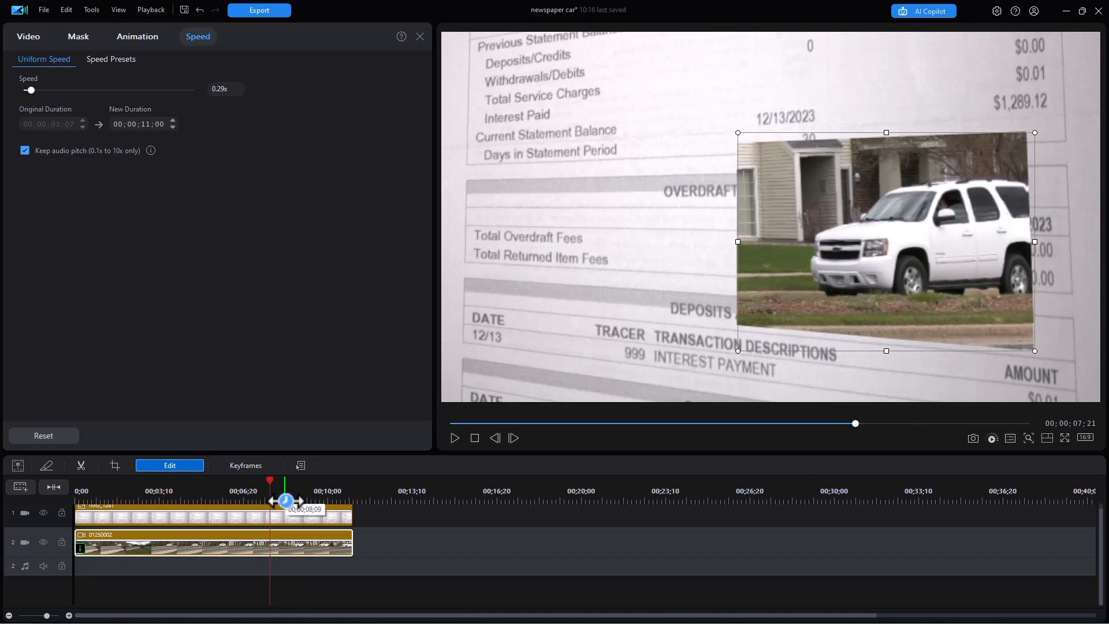
Step: Mark a timeline range from the start of the project to the end of both clips and open the export settings for it
left_click(286, 500)
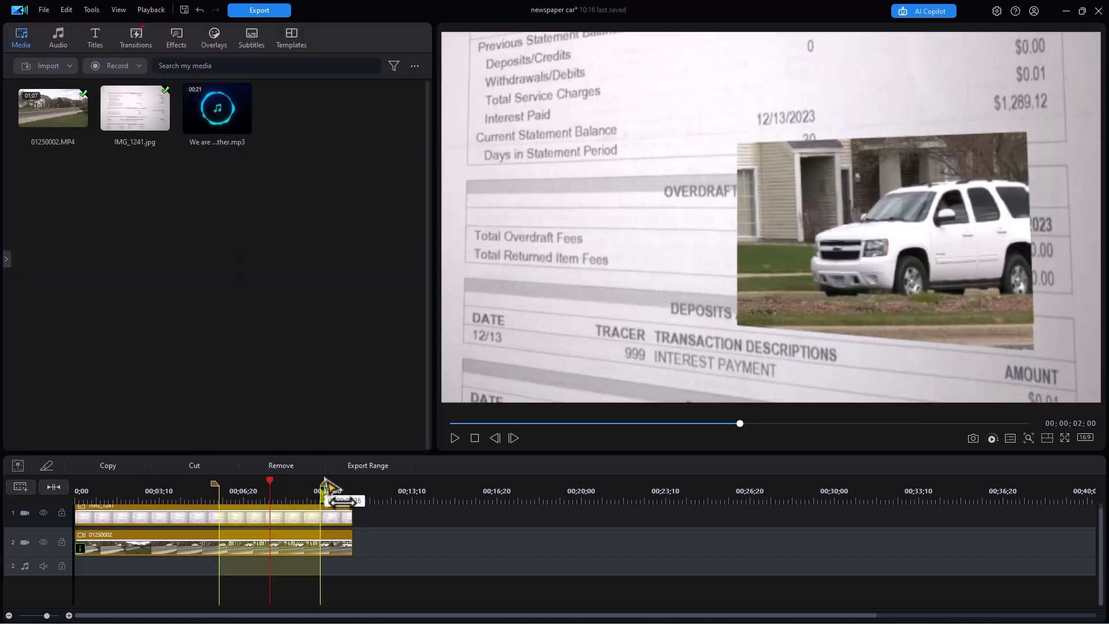
left_click_drag(324, 483, 353, 483)
left_click_drag(216, 483, 67, 484)
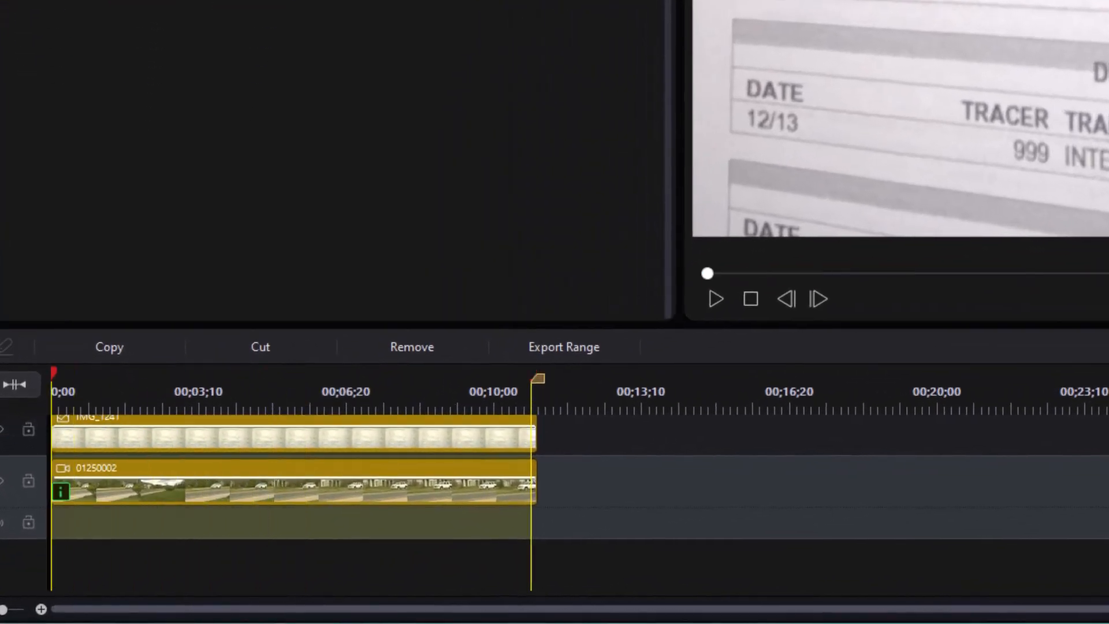
left_click(566, 364)
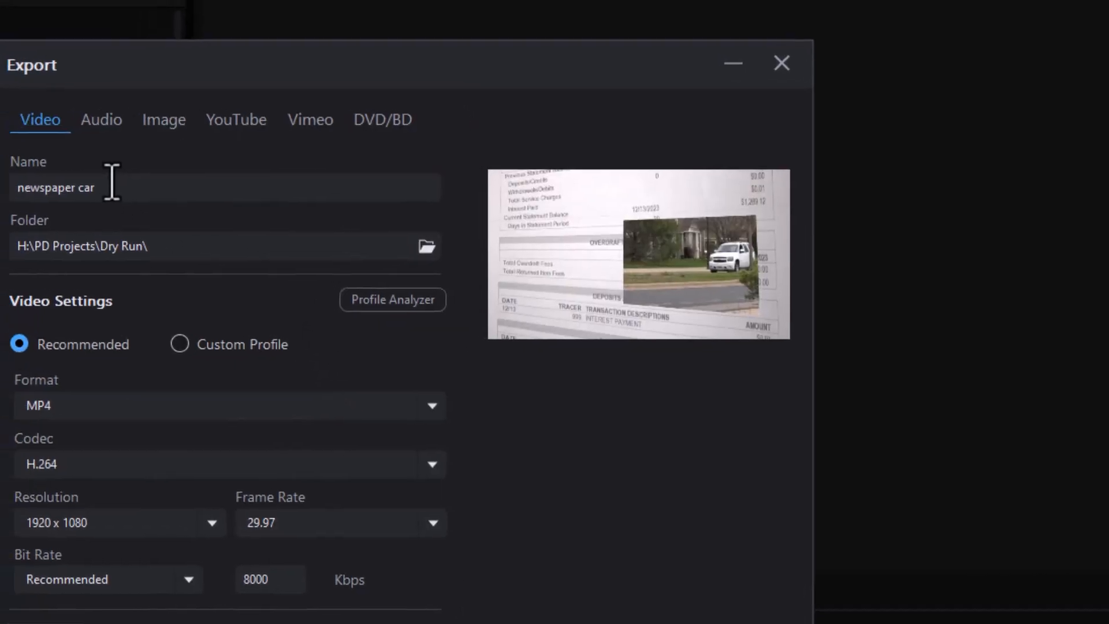
Step: Name the exported video "car on paper" and start exporting it as a 1920 x 1080 MP4
left_click_drag(107, 182, 7, 185)
type("car on paper")
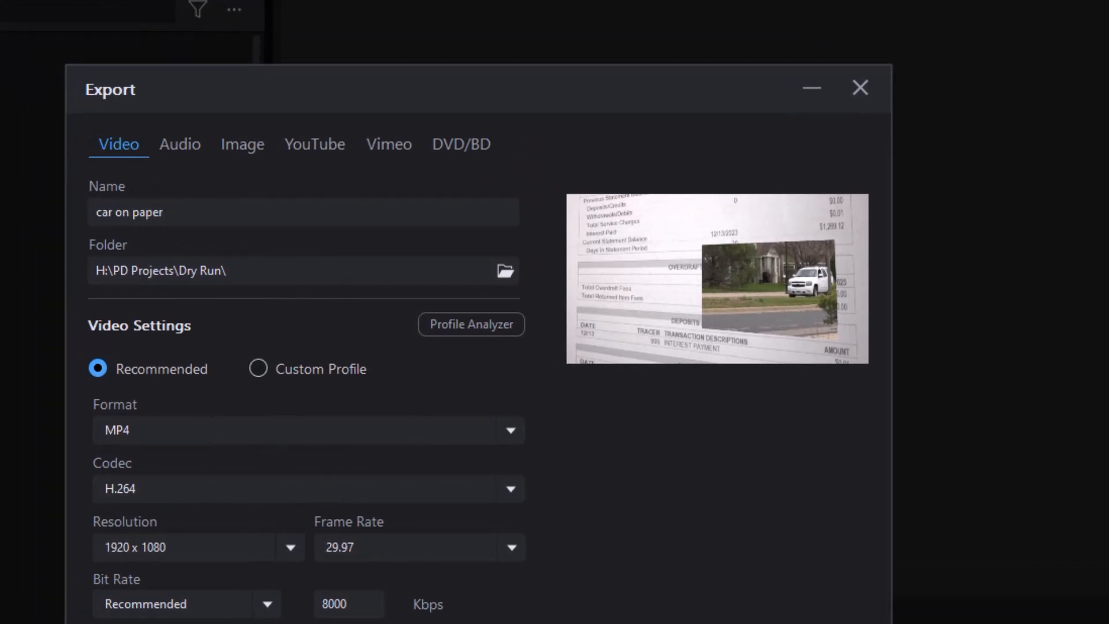
key("Return")
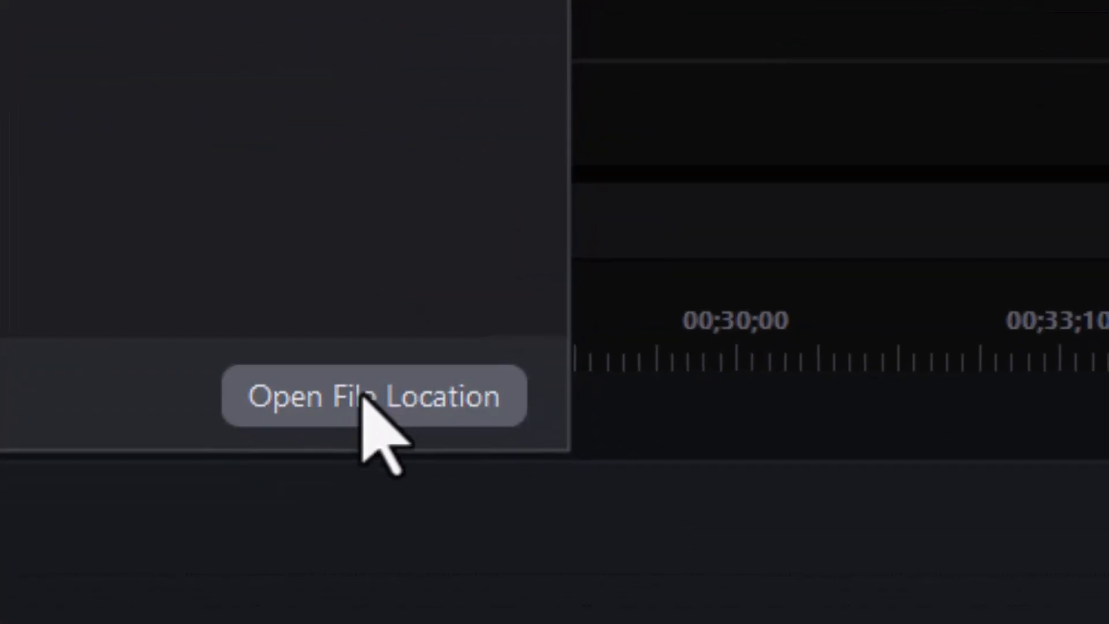
Step: Open the export's folder, import car on paper.mp4 into the media library, and place it on track 1 at about 00;15;13
left_click(363, 397)
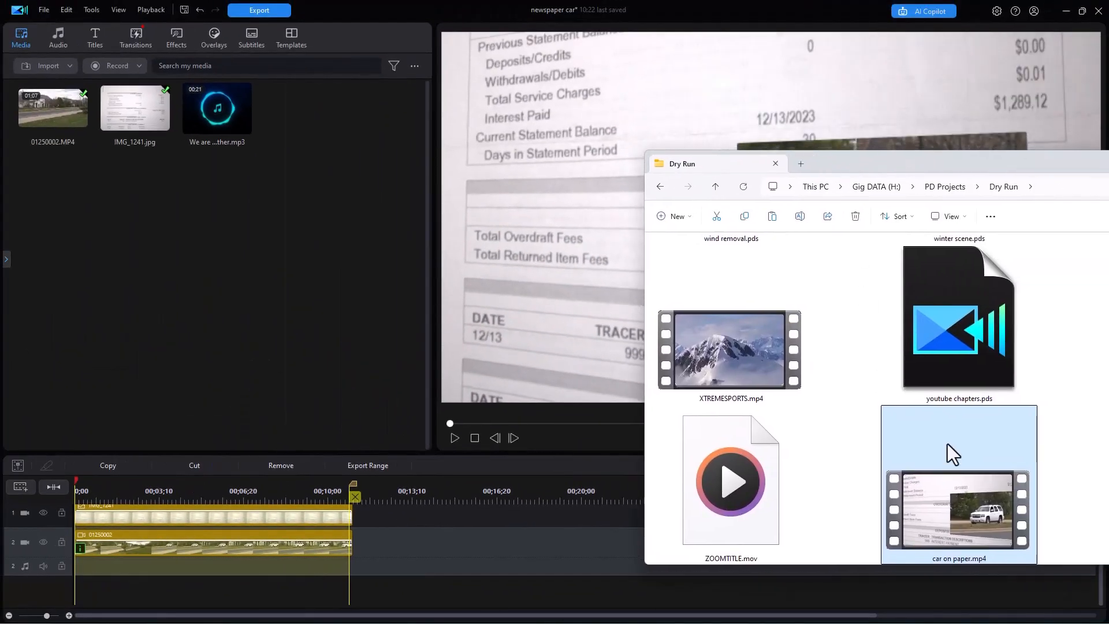
left_click_drag(799, 433, 266, 230)
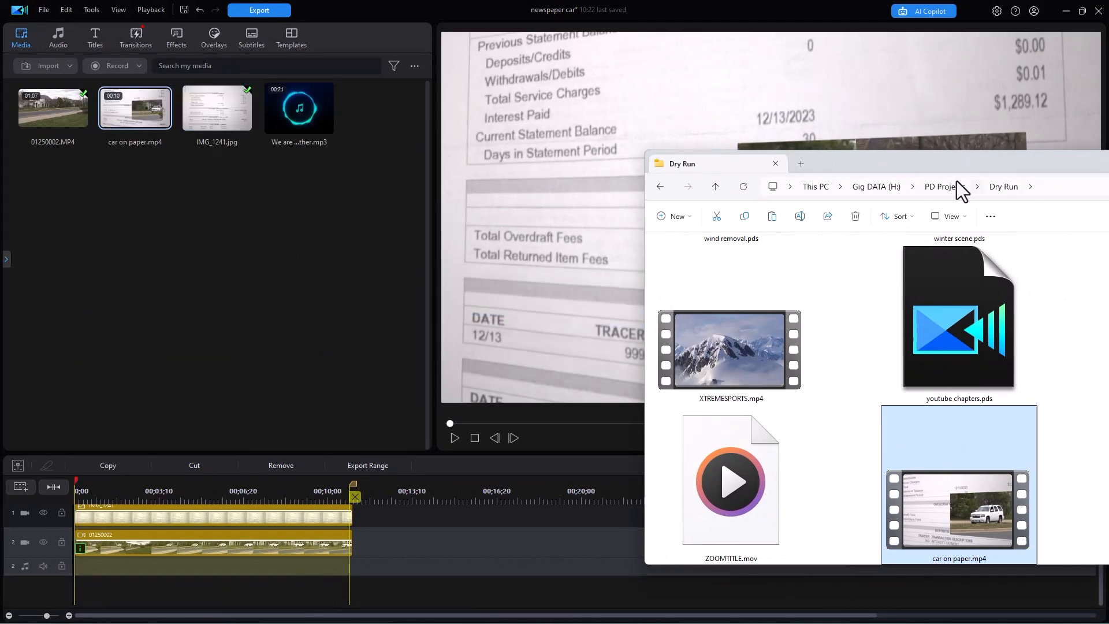
left_click(412, 223)
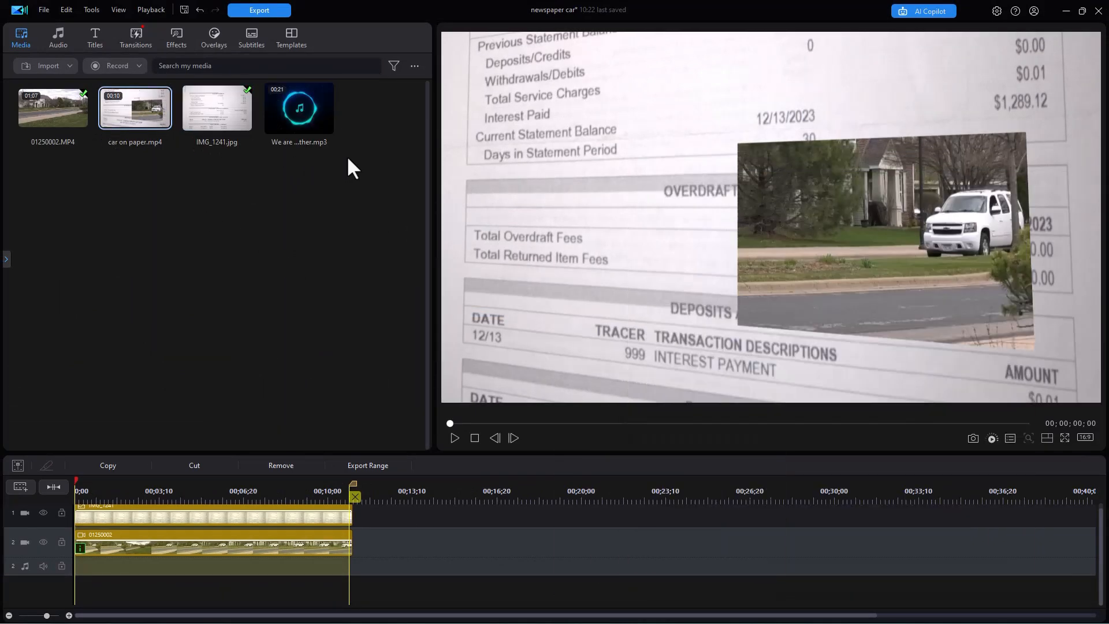
left_click_drag(162, 124, 470, 524)
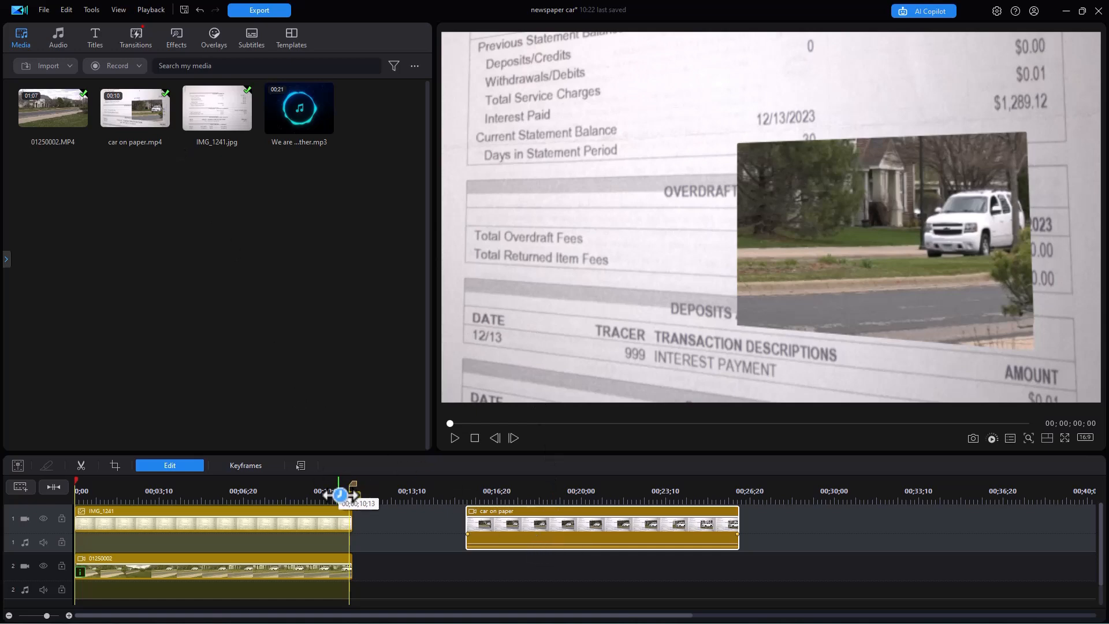
Step: In the car on paper clip's pan and zoom editor, size the starting frame to about 0.88 width and position it at X 0.445 in the upper-left corner
left_click(171, 464)
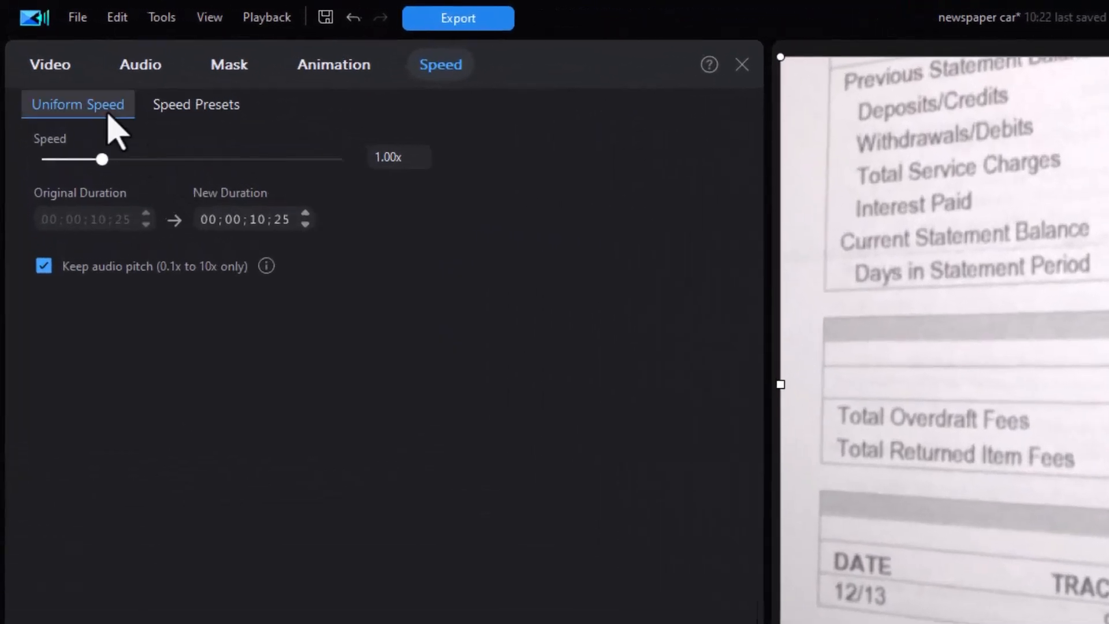
left_click(45, 66)
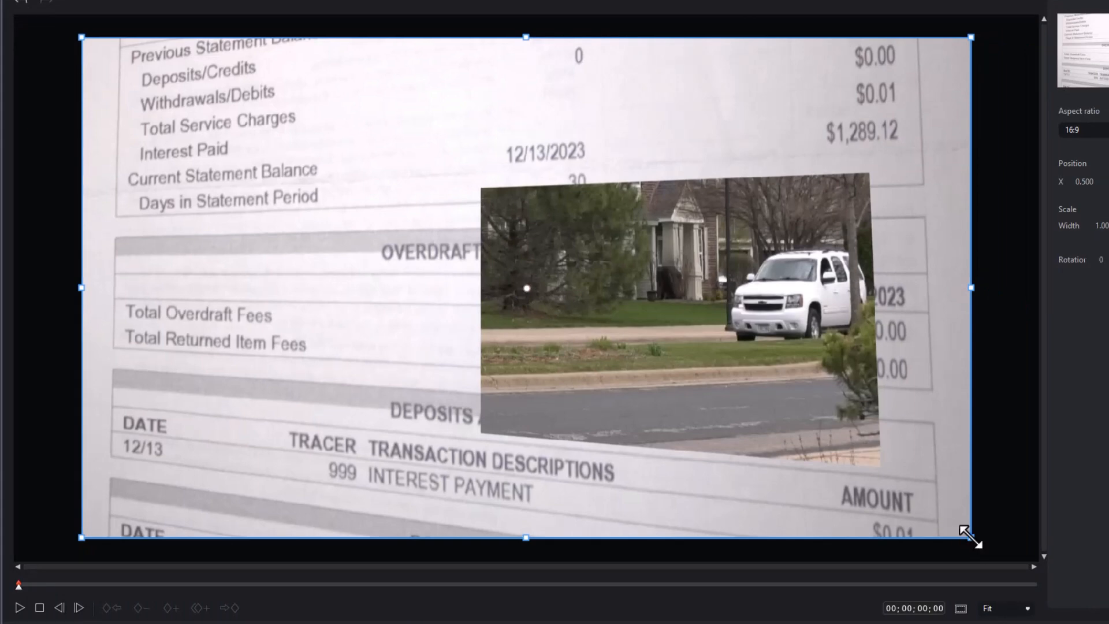
left_click_drag(959, 528, 844, 496)
left_click_drag(526, 289, 409, 256)
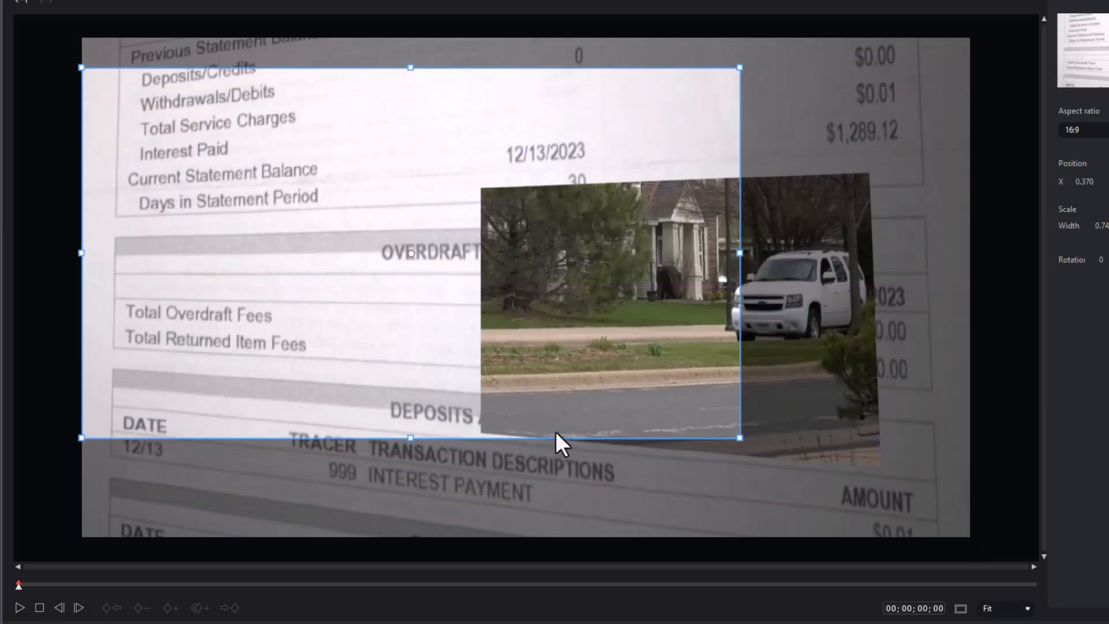
left_click_drag(739, 438, 771, 474)
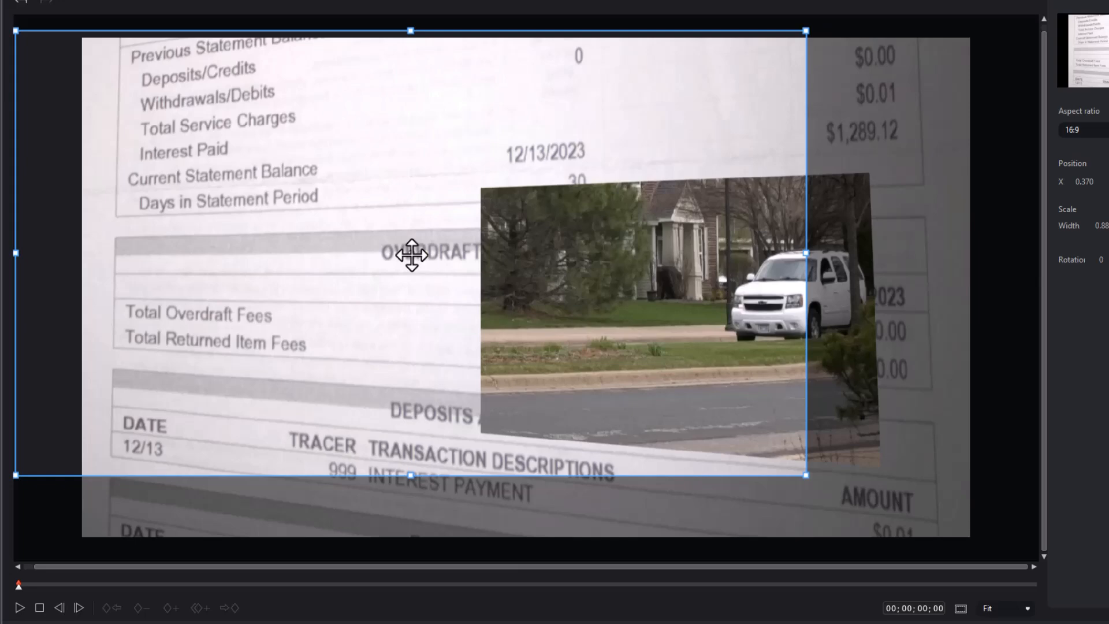
left_click_drag(411, 255, 485, 265)
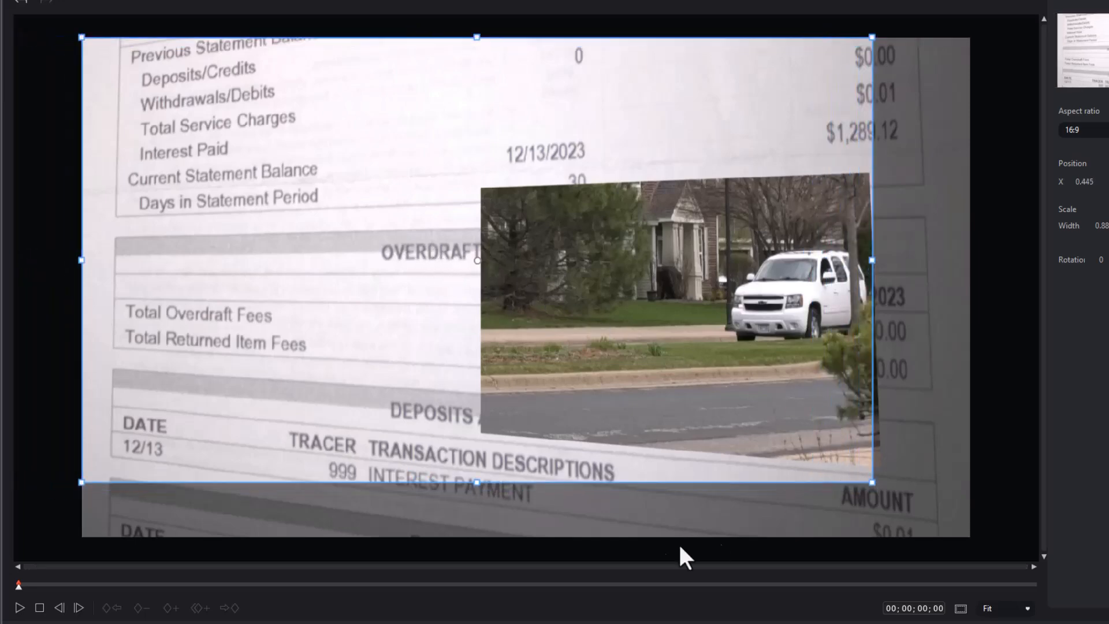
Step: Move the pan frame to the document's lower-right area at 00;00;10;23, then apply and preview the clip's motion
left_click(1029, 584)
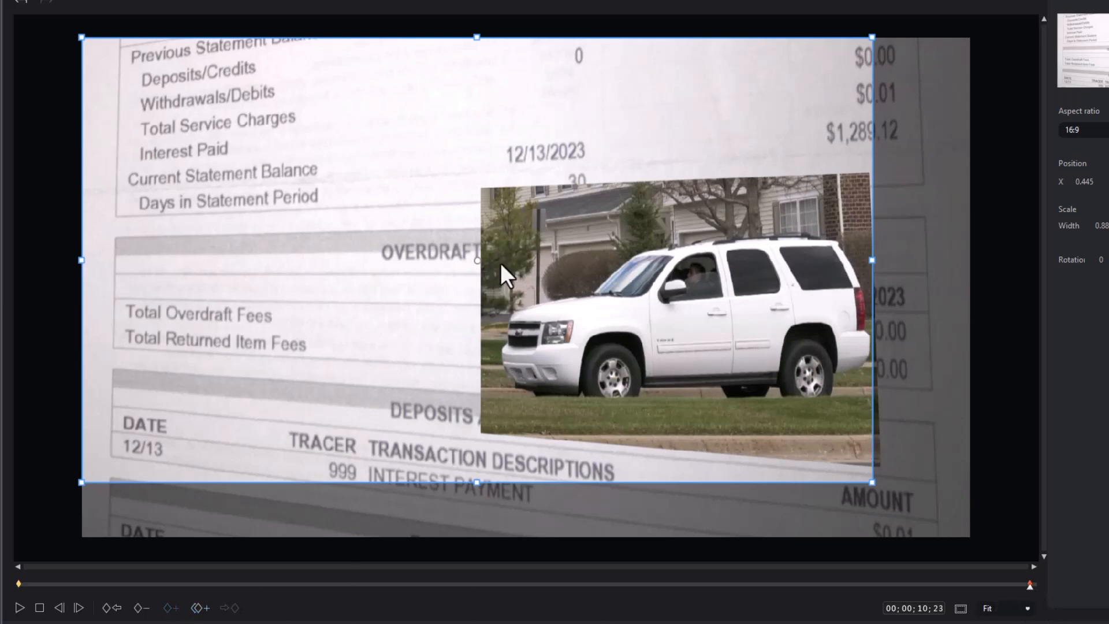
left_click_drag(486, 262, 577, 314)
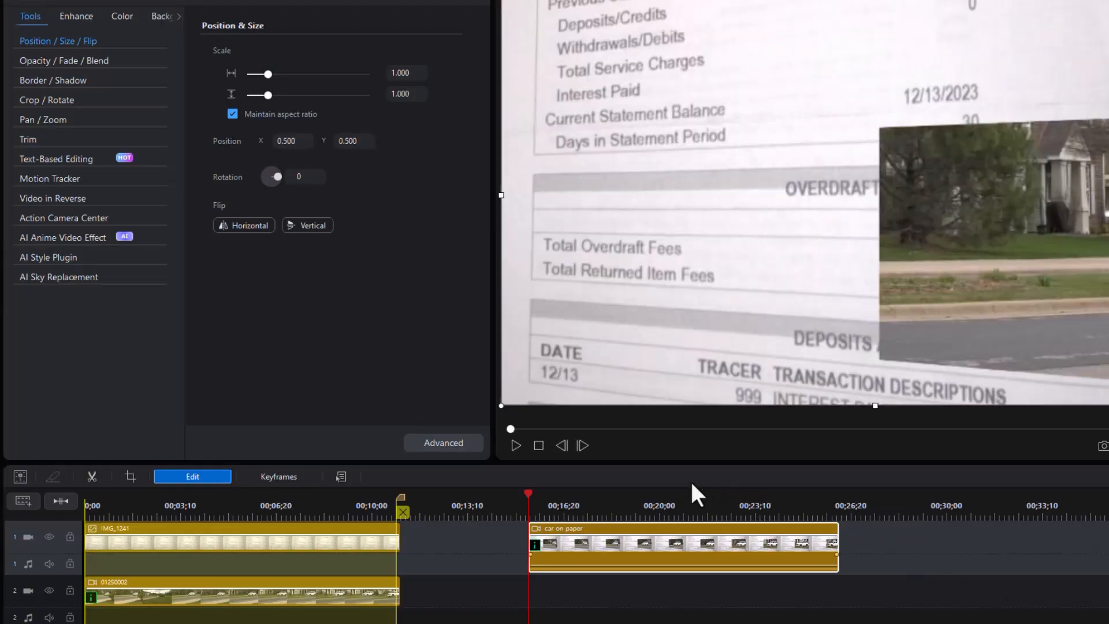
left_click(514, 445)
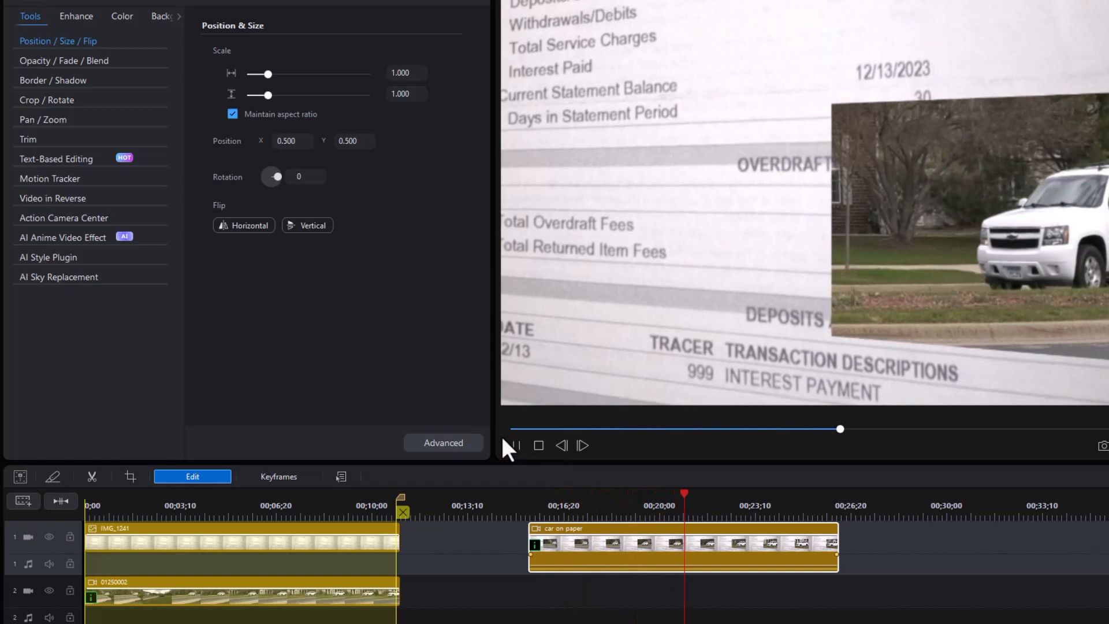
left_click(514, 445)
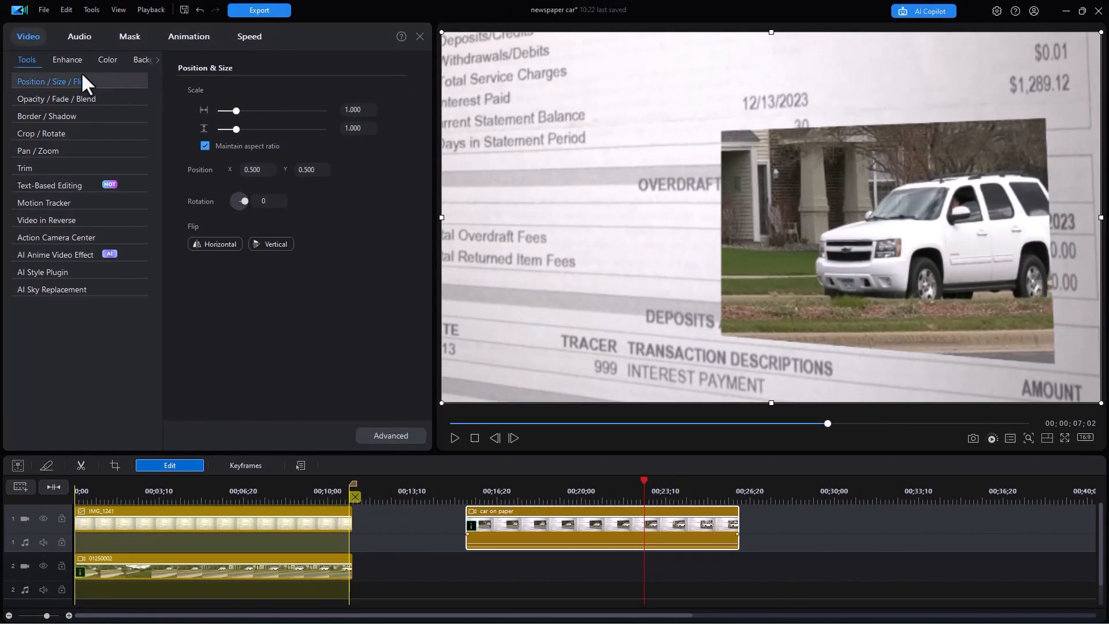
Step: Search the custom titles for "auto", place the Auto Loans title below the car on paper clip, and extend it to about 00;00;13;27
left_click(420, 36)
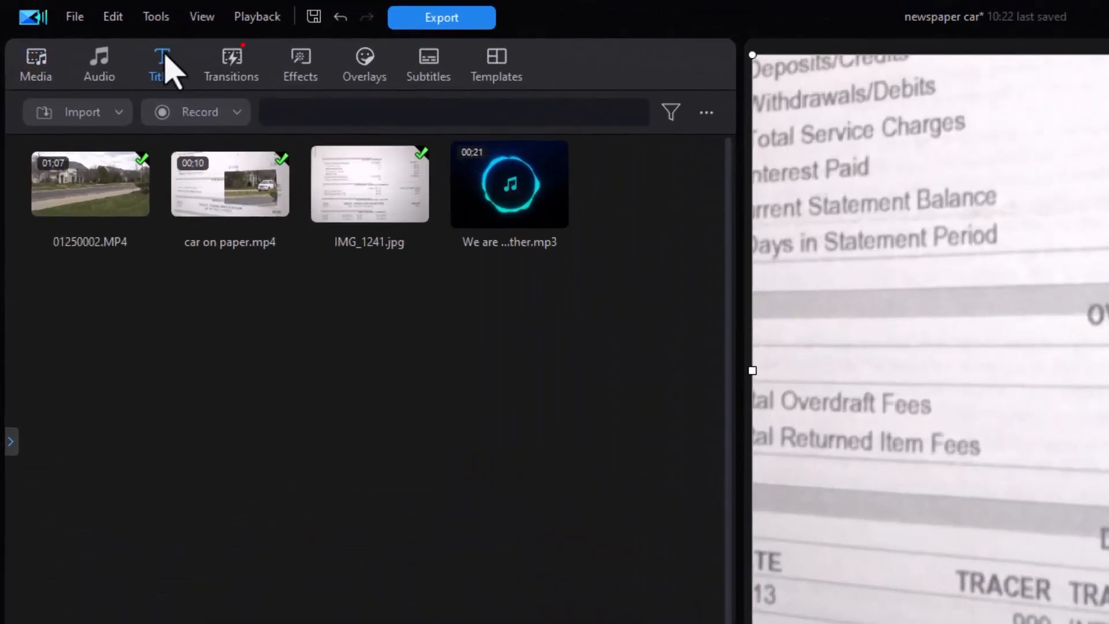
left_click(96, 36)
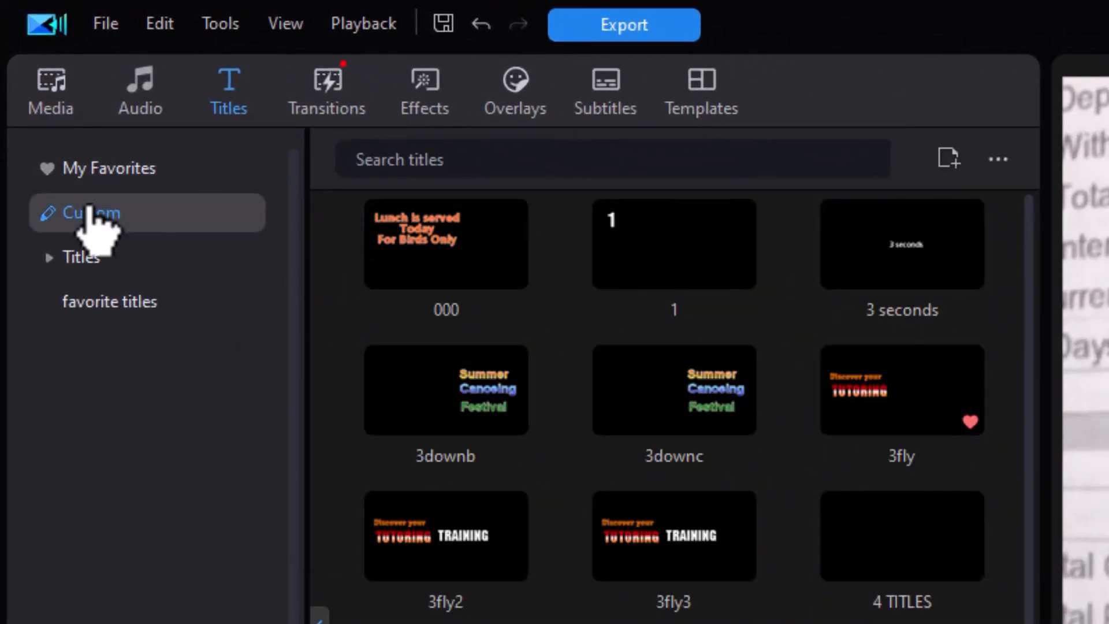
left_click(461, 165)
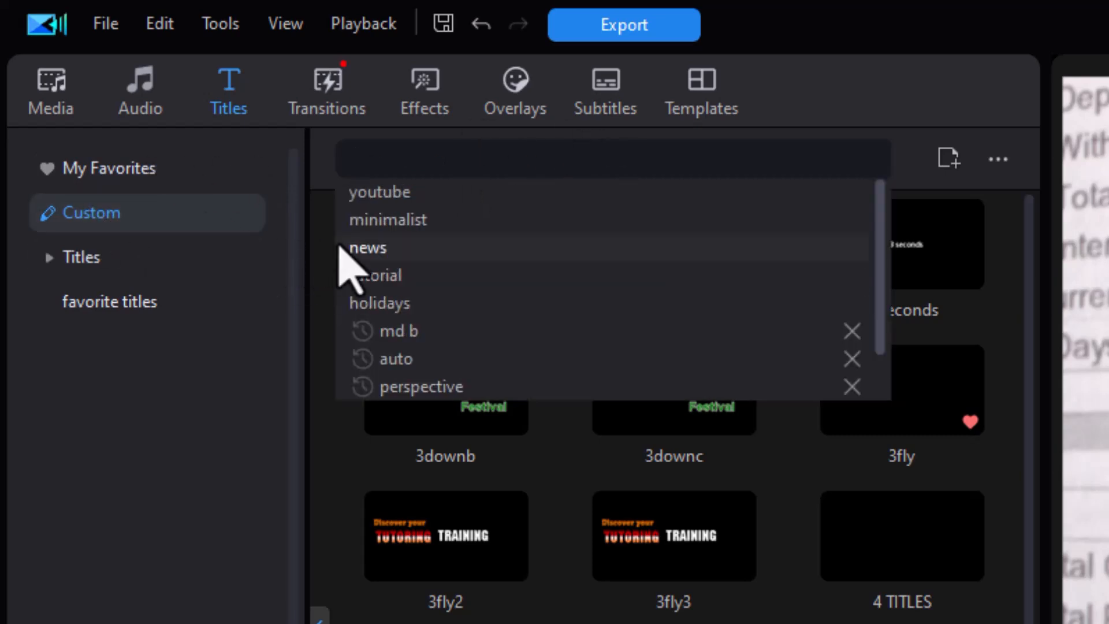
key("Escape")
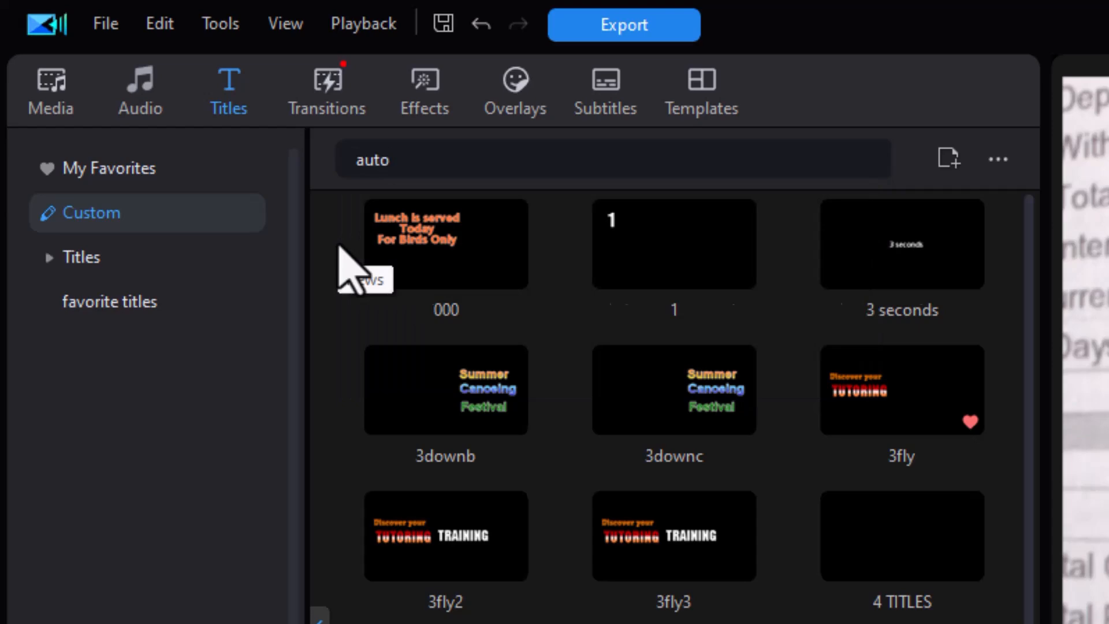
left_click_drag(411, 259, 484, 571)
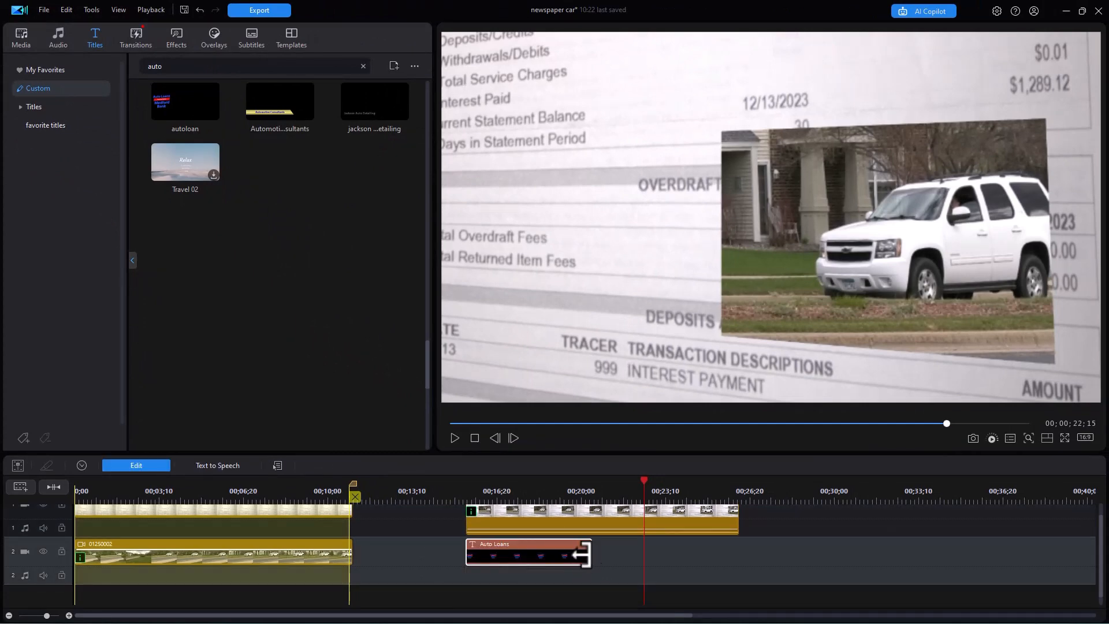
left_click_drag(585, 553, 806, 553)
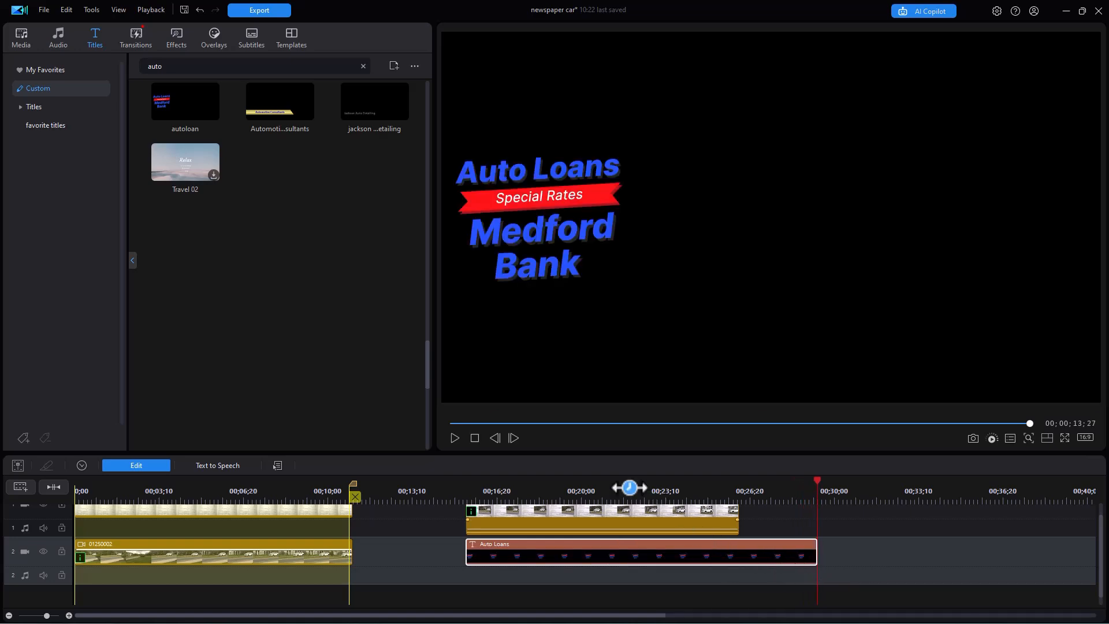
Step: Search the custom titles for "md" and add the md bank title on track 3, extended to end with the Auto Loans title
left_click(178, 64)
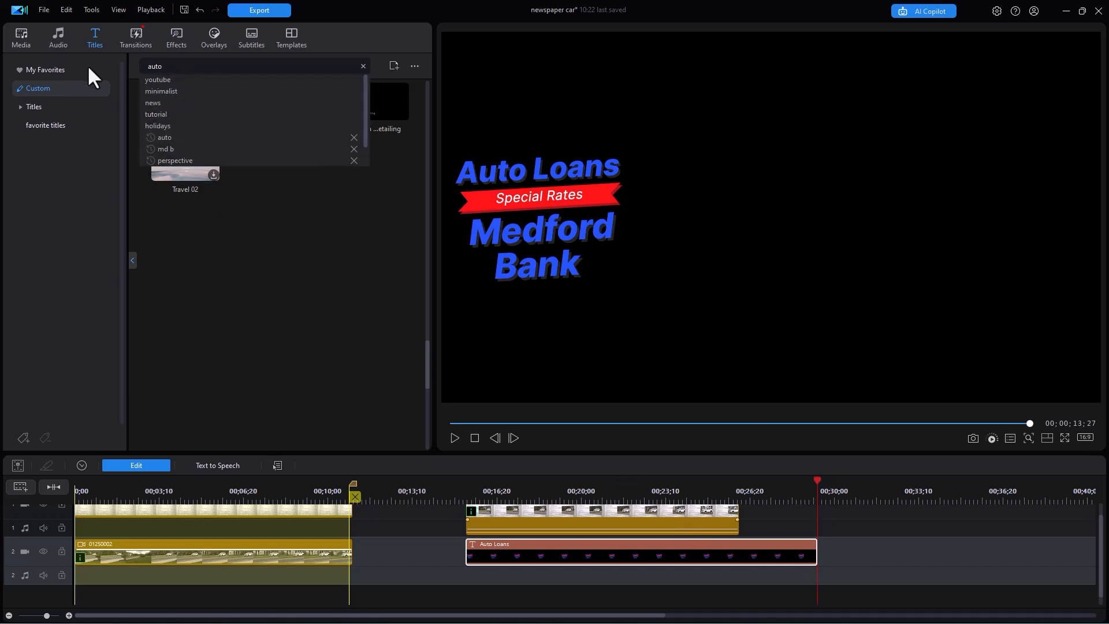
left_click_drag(168, 65, 131, 87)
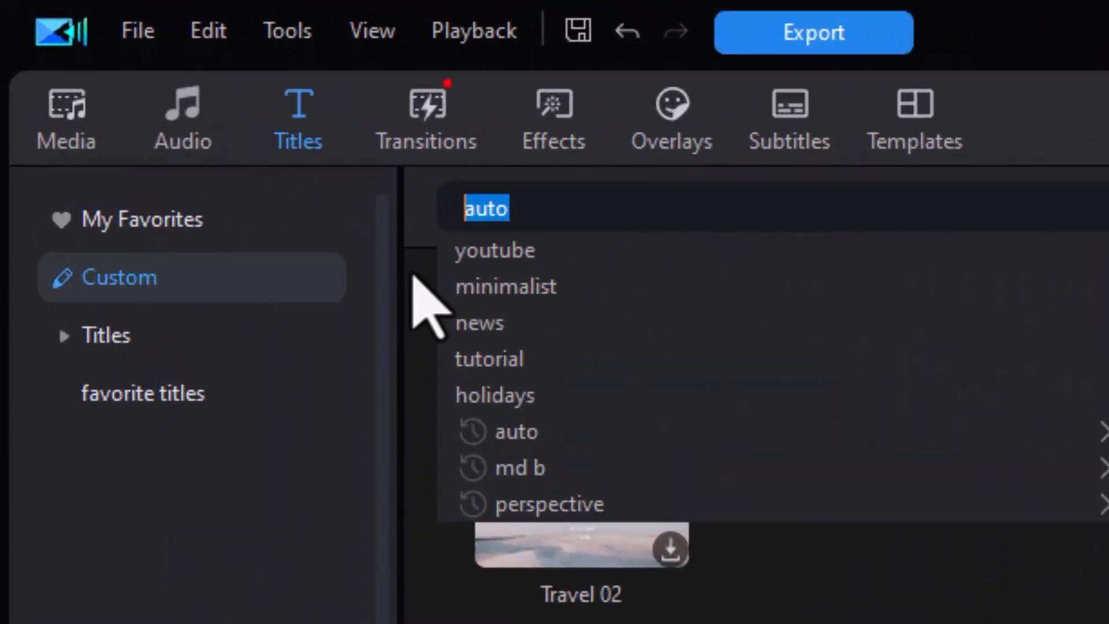
type("md")
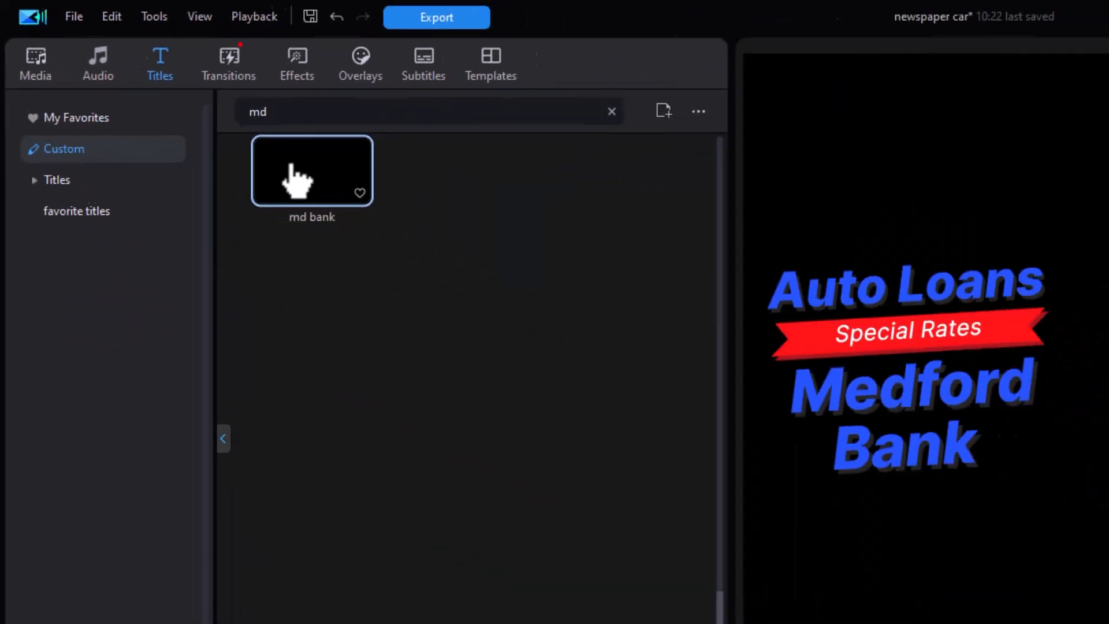
left_click_drag(545, 330, 1108, 623)
mouse_move(547, 594)
left_mouse_down()
mouse_move(508, 602)
mouse_move(553, 604)
left_mouse_up()
left_click_drag(614, 559, 805, 553)
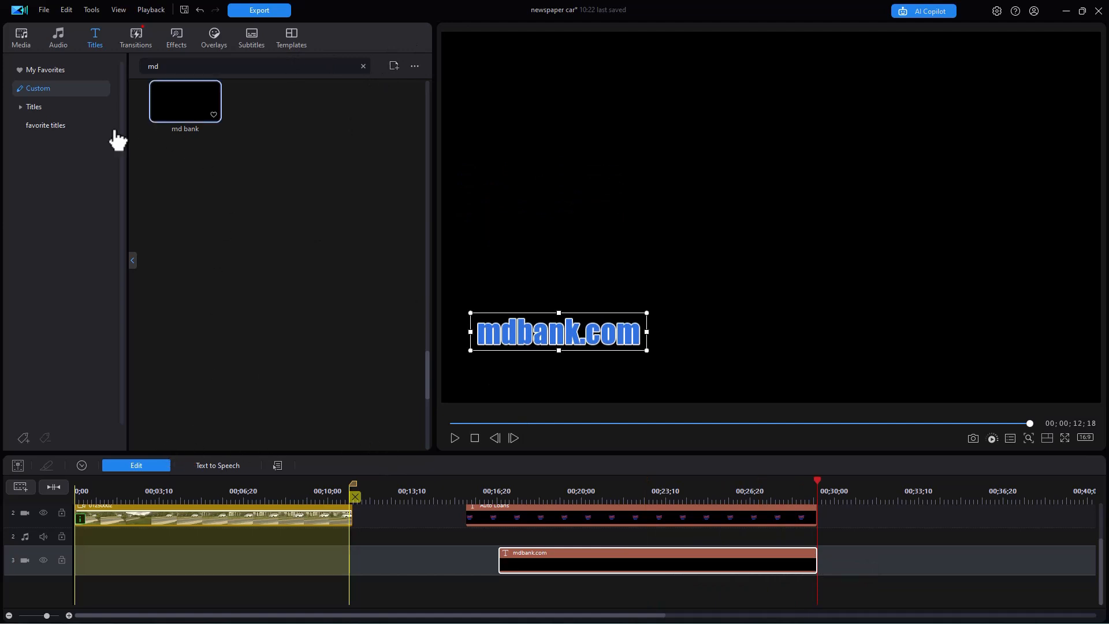
Step: Place the We are together music on audio track 2 at 00;15;13 and split it at 00;16;00
left_click(18, 32)
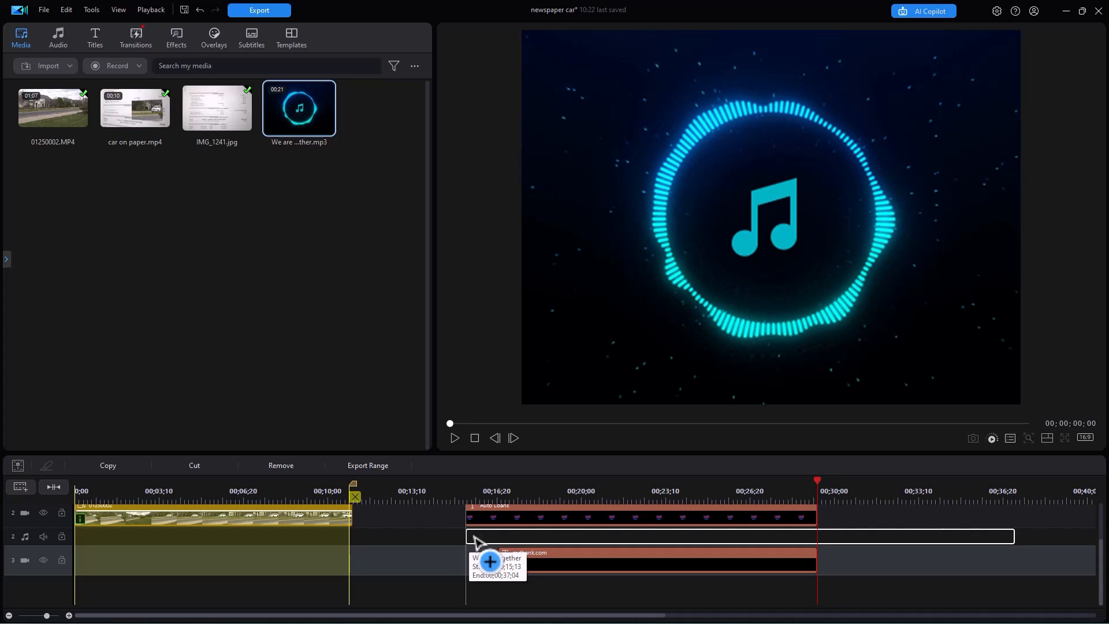
left_click_drag(474, 536, 475, 536)
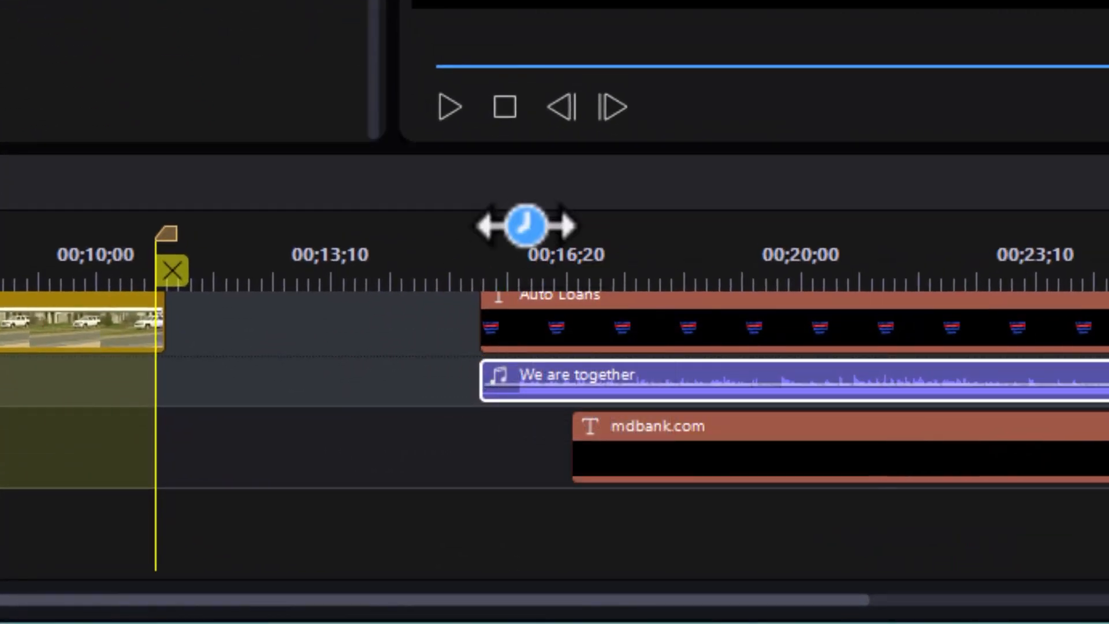
left_click(520, 241)
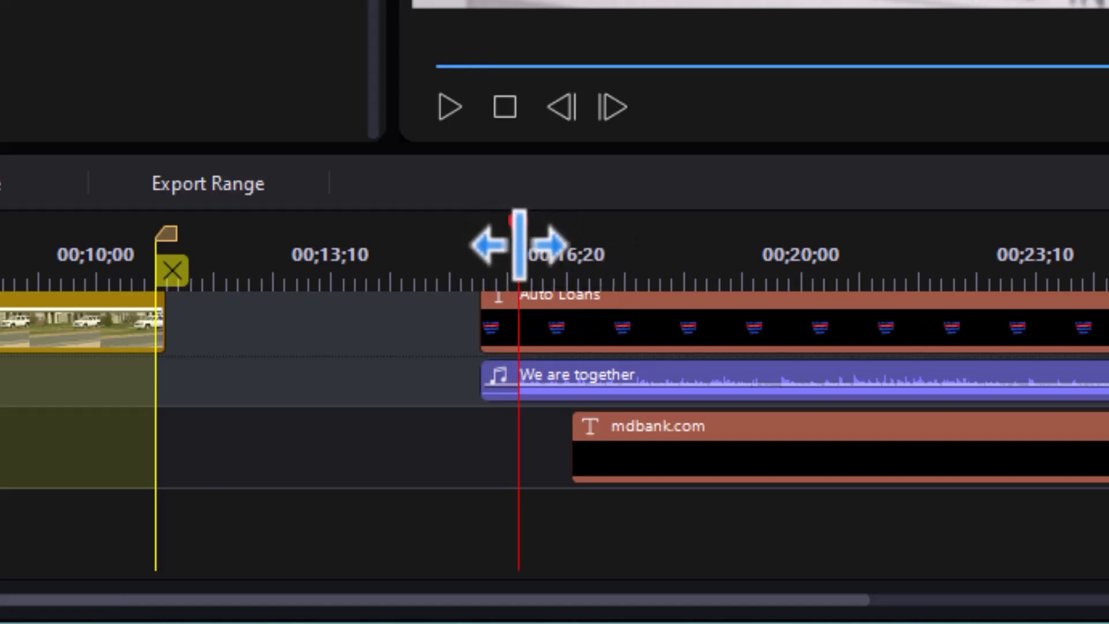
left_click(494, 397)
key("ctrl+t")
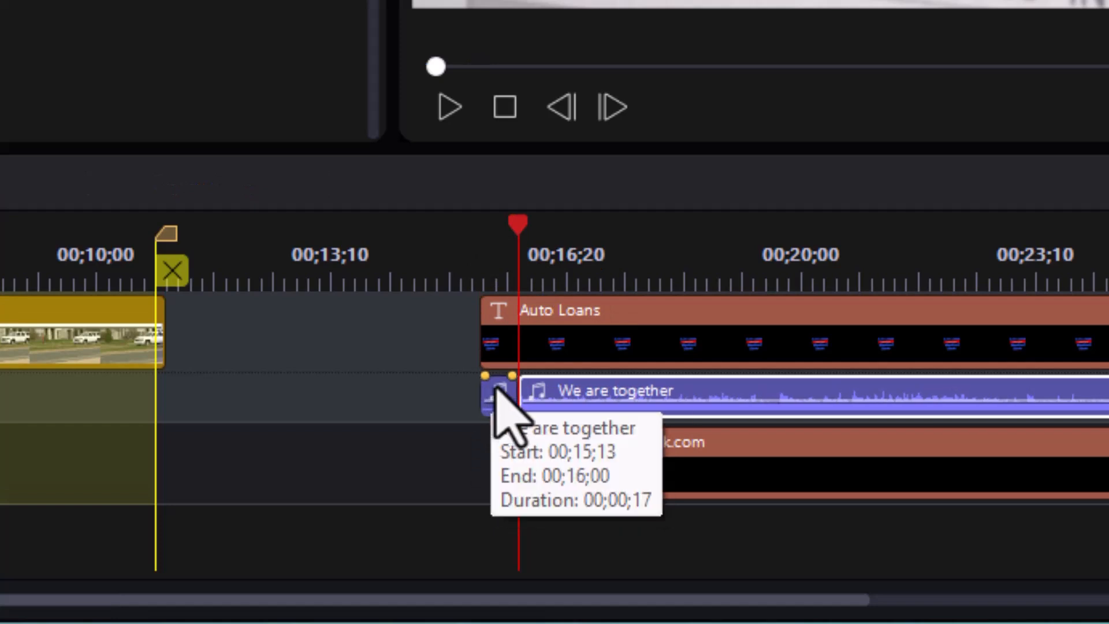
Step: Remove the short opening piece of the We are together music and fill the gap
left_click(499, 391)
key("Delete")
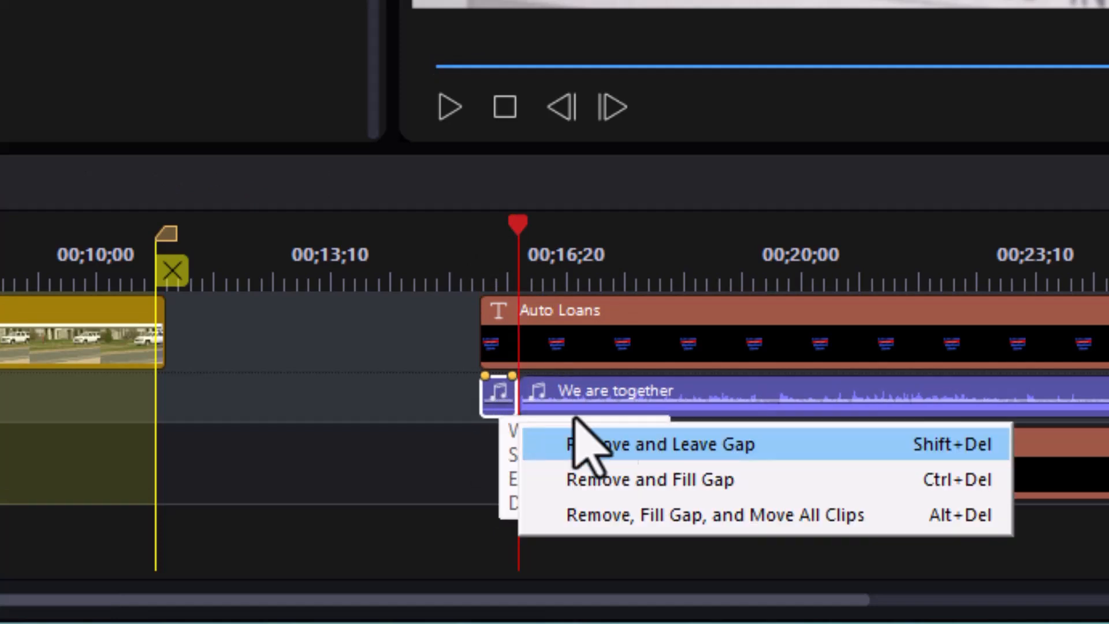
left_click(683, 490)
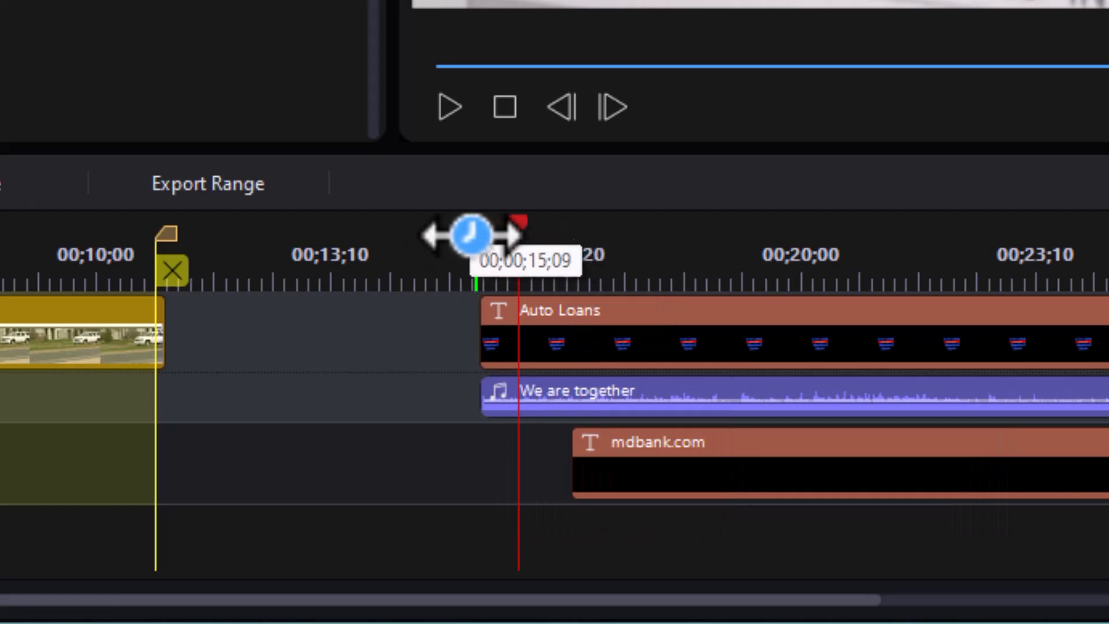
Step: Move the playhead to the beginning of the Auto Loans title and preview the composite with titles and music
left_click_drag(454, 161, 495, 383)
left_click(481, 350)
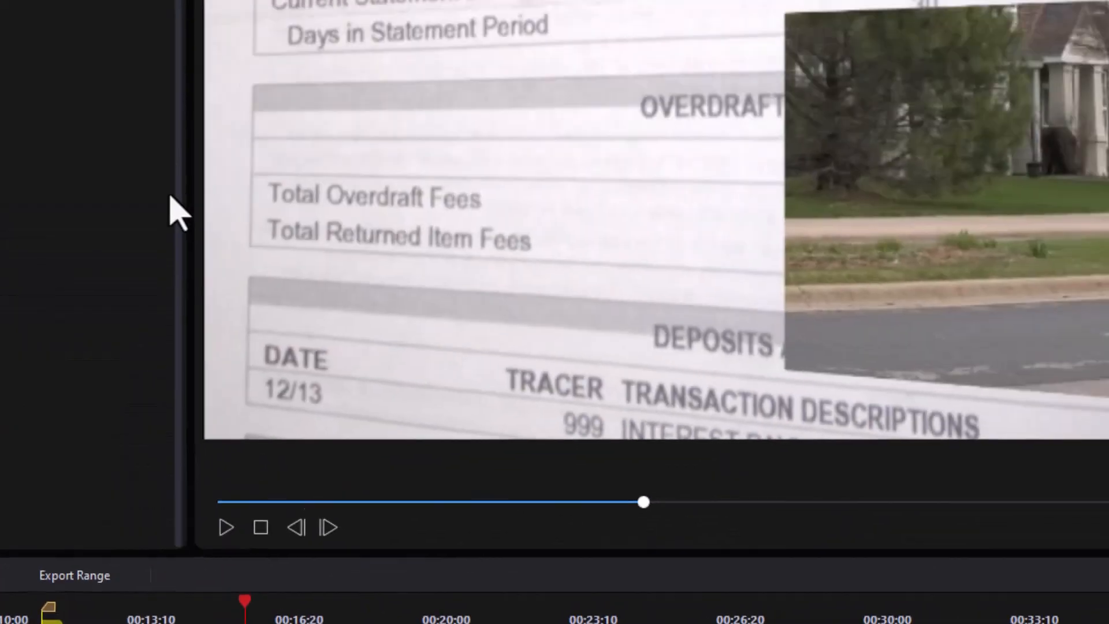
key("space")
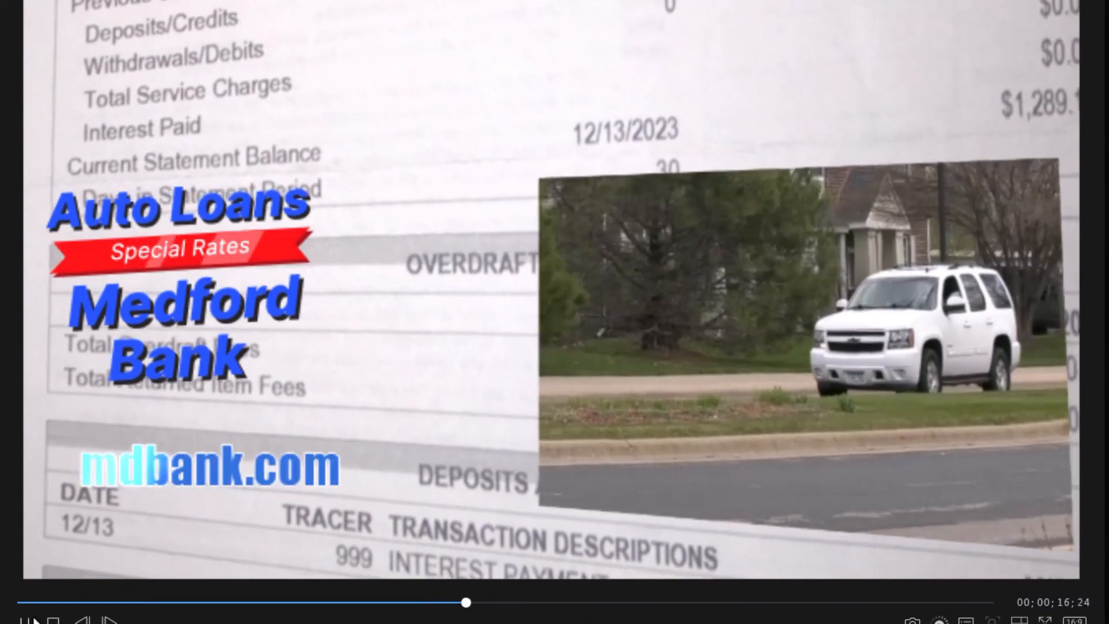